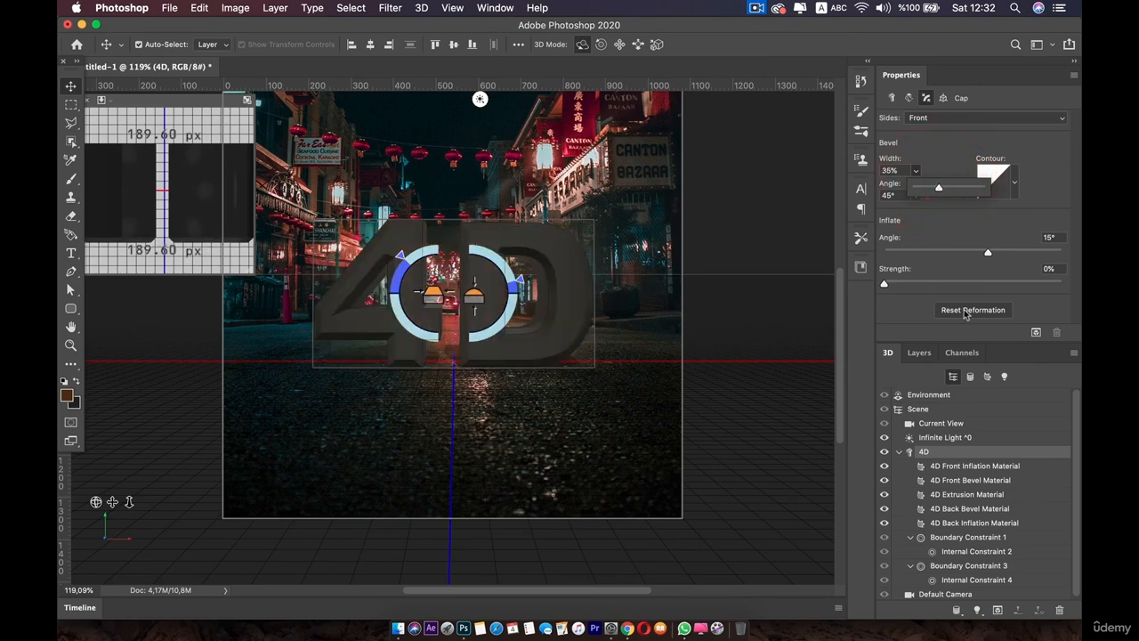
- Set the 4D text's front cap inflation to 28% strength and a -75° angle
left_click_drag(884, 285, 949, 281)
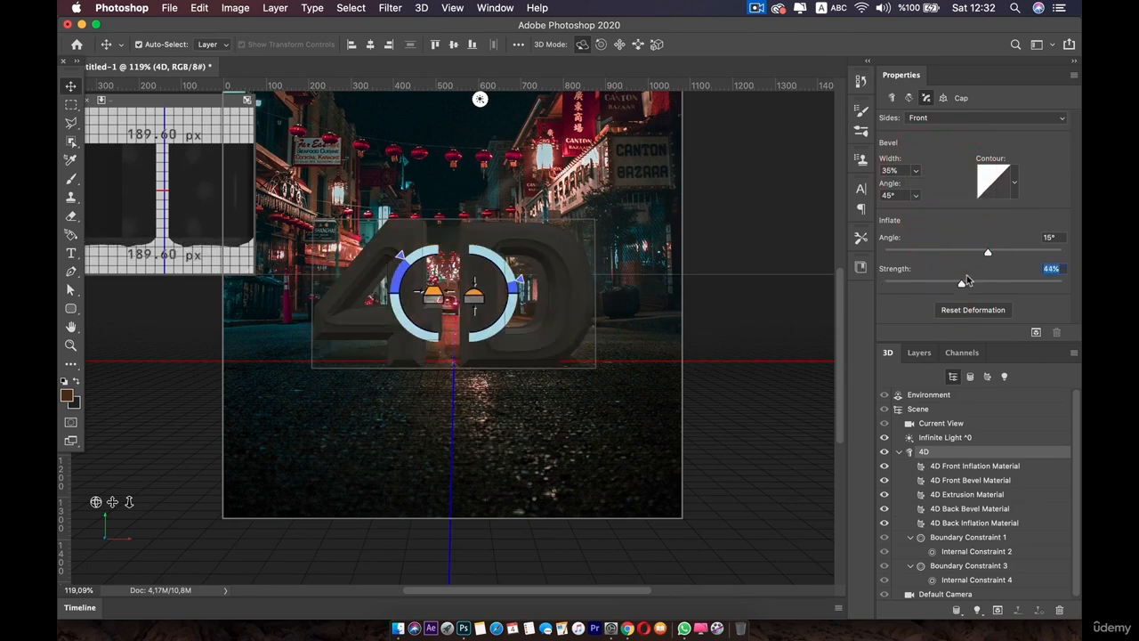
left_click(987, 278)
left_click(1023, 283)
left_click_drag(909, 281, 893, 285)
left_click(901, 284)
mouse_move(915, 287)
left_mouse_down()
mouse_move(939, 255)
mouse_move(926, 255)
left_mouse_up()
left_click(908, 255)
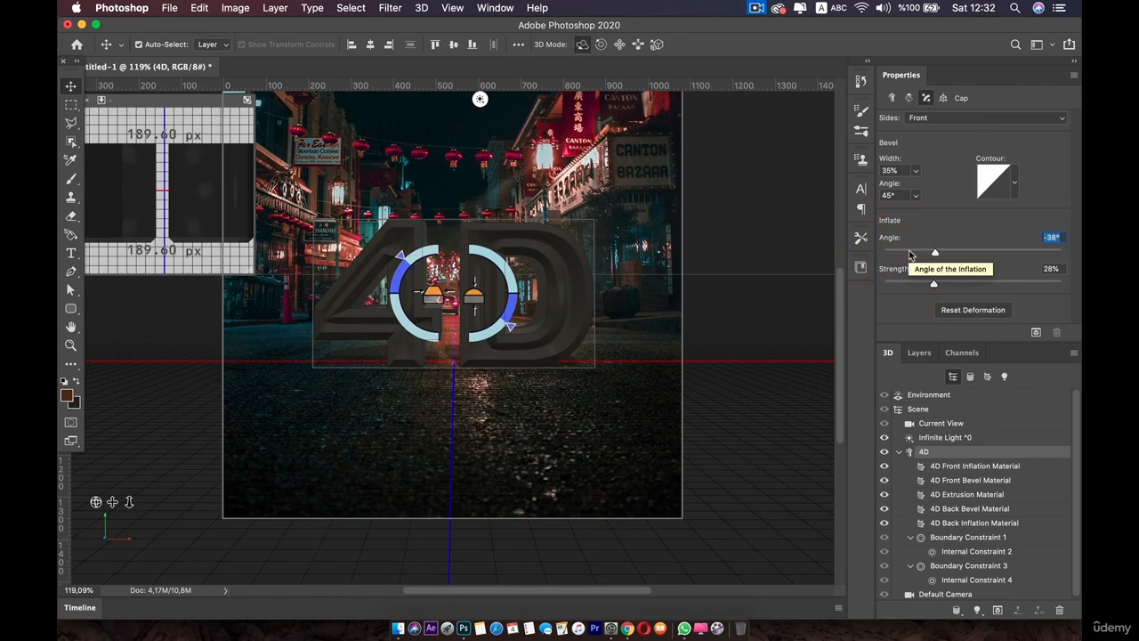
left_click(908, 254)
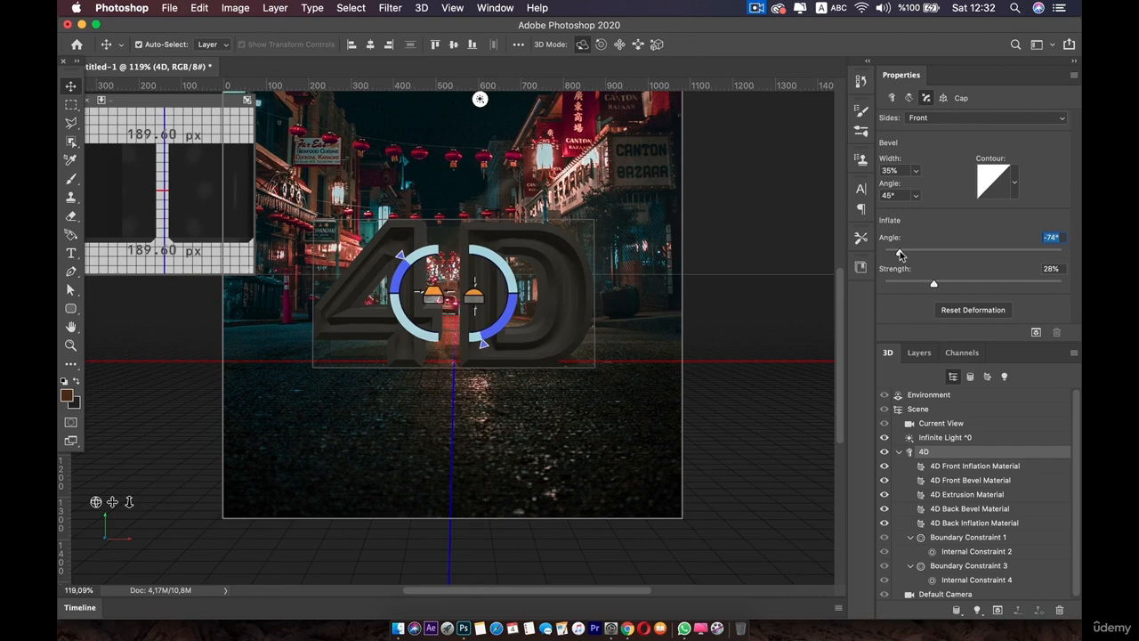
left_click(899, 255)
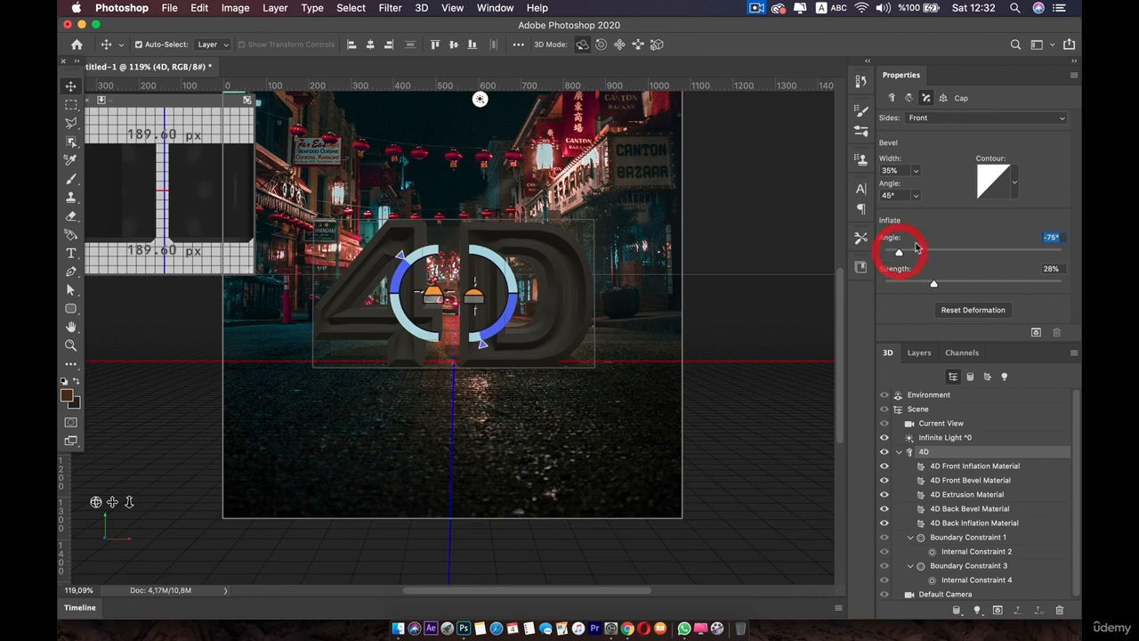
- Set the front cap's bevel to 11% width and a -5° angle with the multi-peak zigzag contour
left_click(915, 195)
left_click(920, 213)
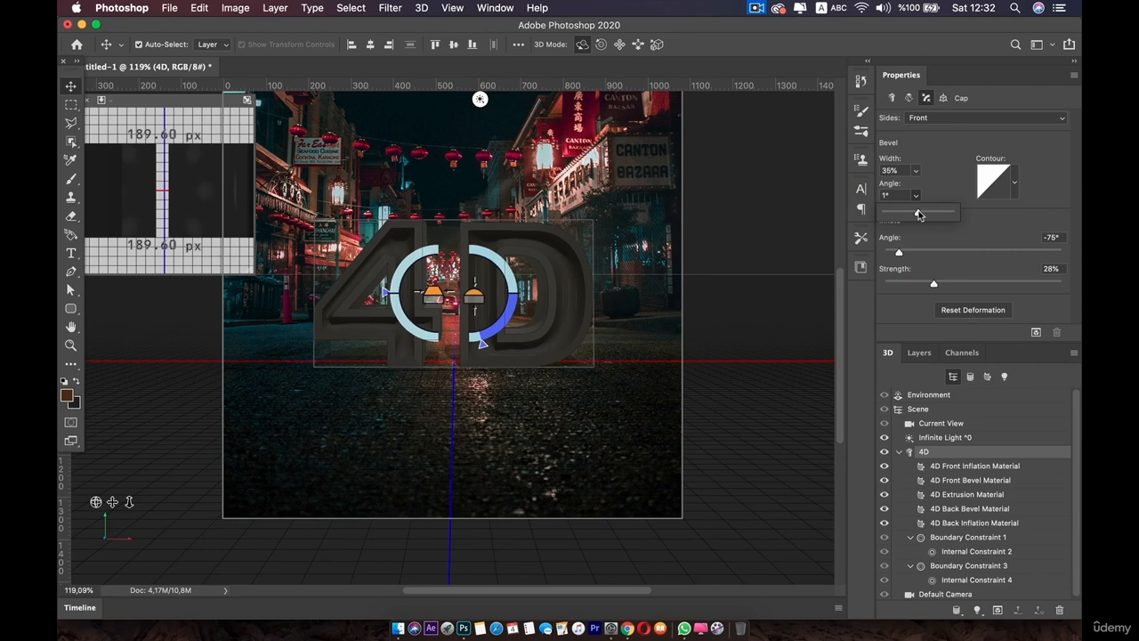
left_click_drag(921, 214, 899, 189)
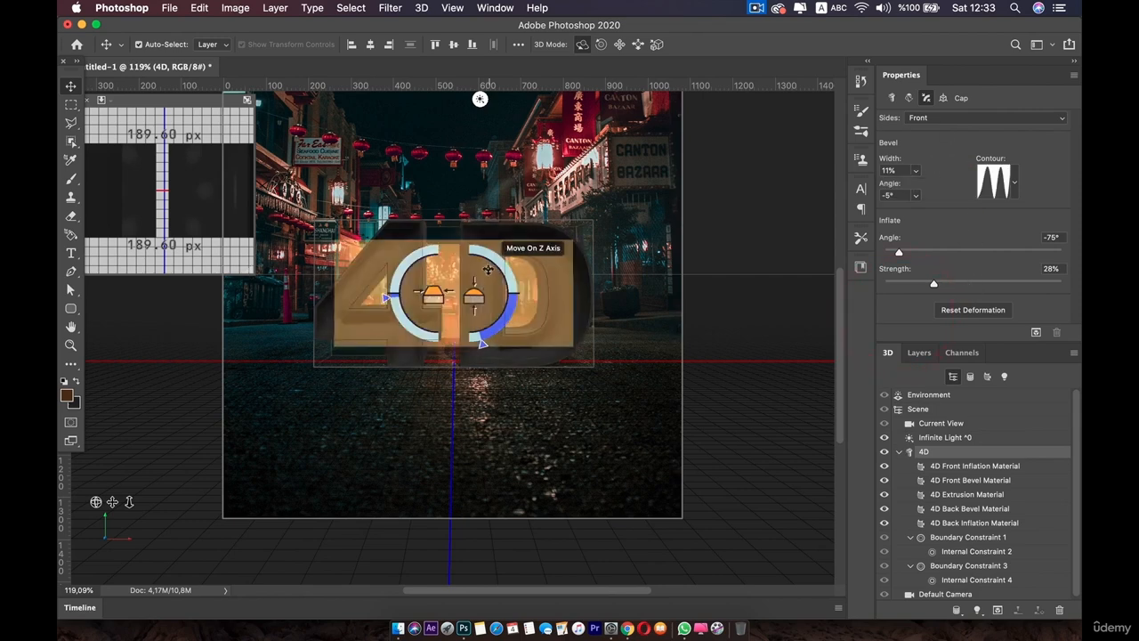
- Adjust the front inflation angle to -59° and the bevel angle to about 38° on the canvas, and reset the cap deformation
mouse_move(499, 334)
left_mouse_down()
mouse_move(525, 296)
mouse_move(496, 336)
left_mouse_up()
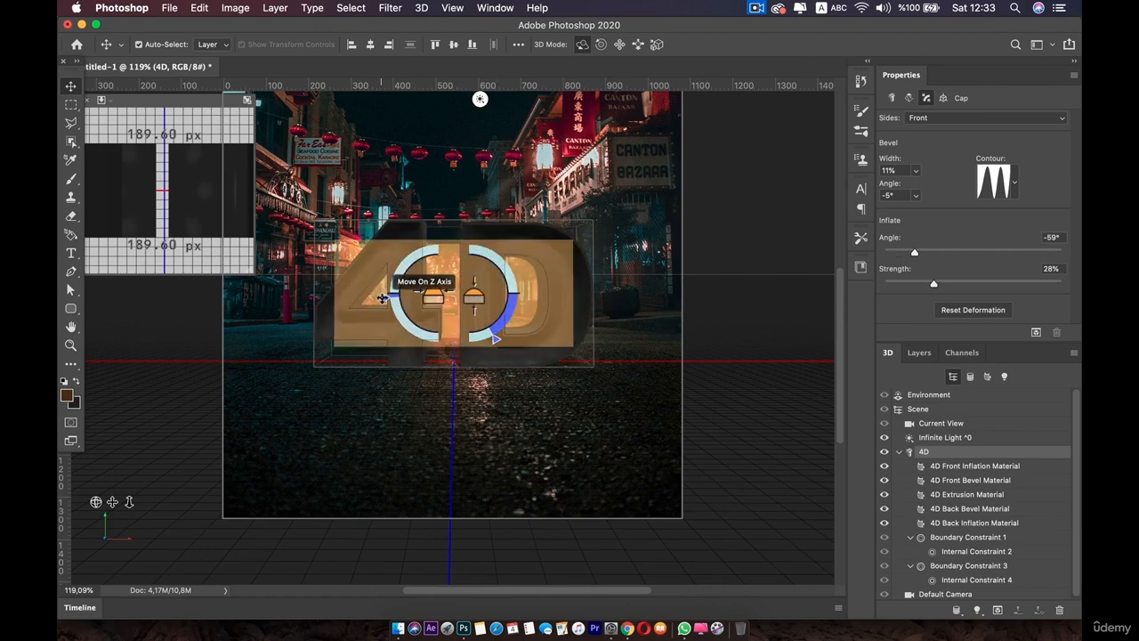
left_click_drag(385, 296, 388, 249)
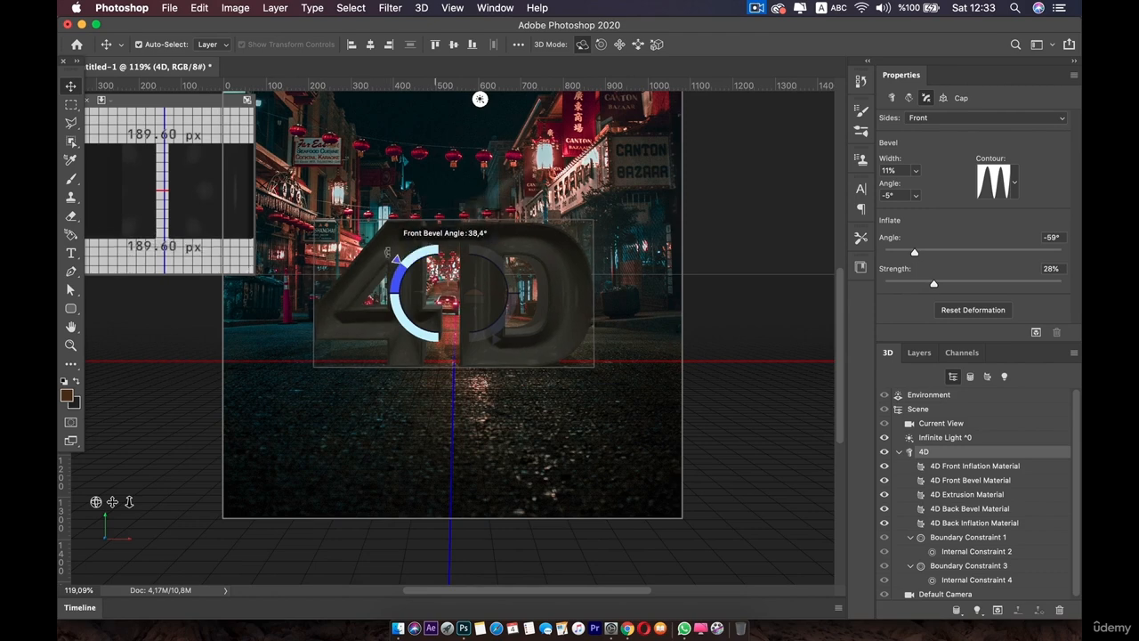
left_click(971, 310)
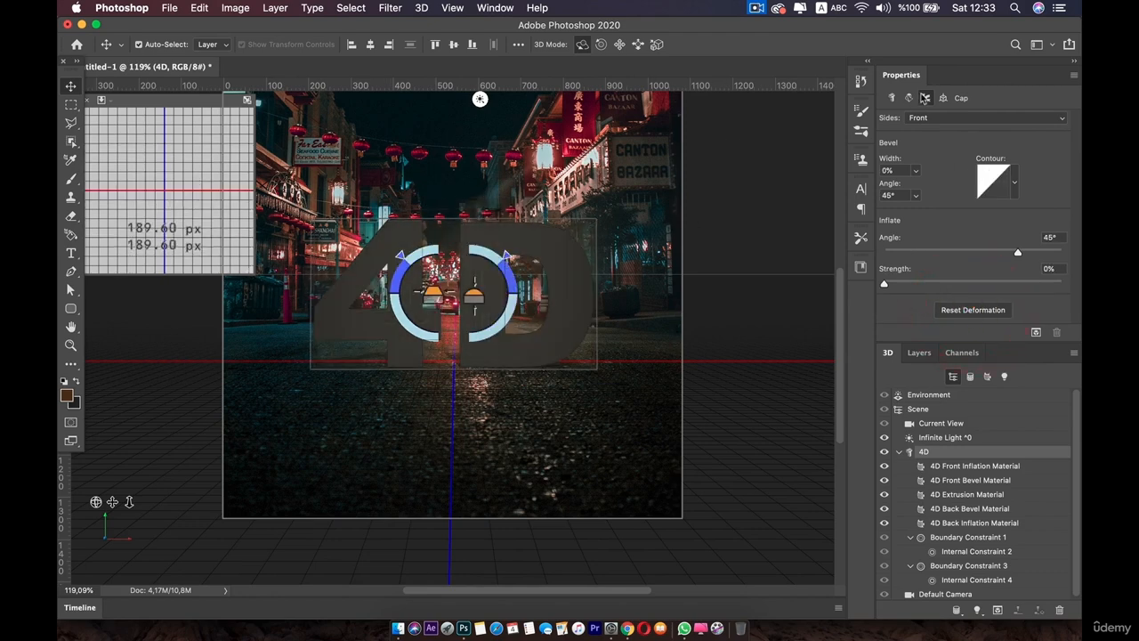
- Turn the 4D text slightly sideways in the deformation mode and set its extrusion depth to -70.26 px
left_click(909, 98)
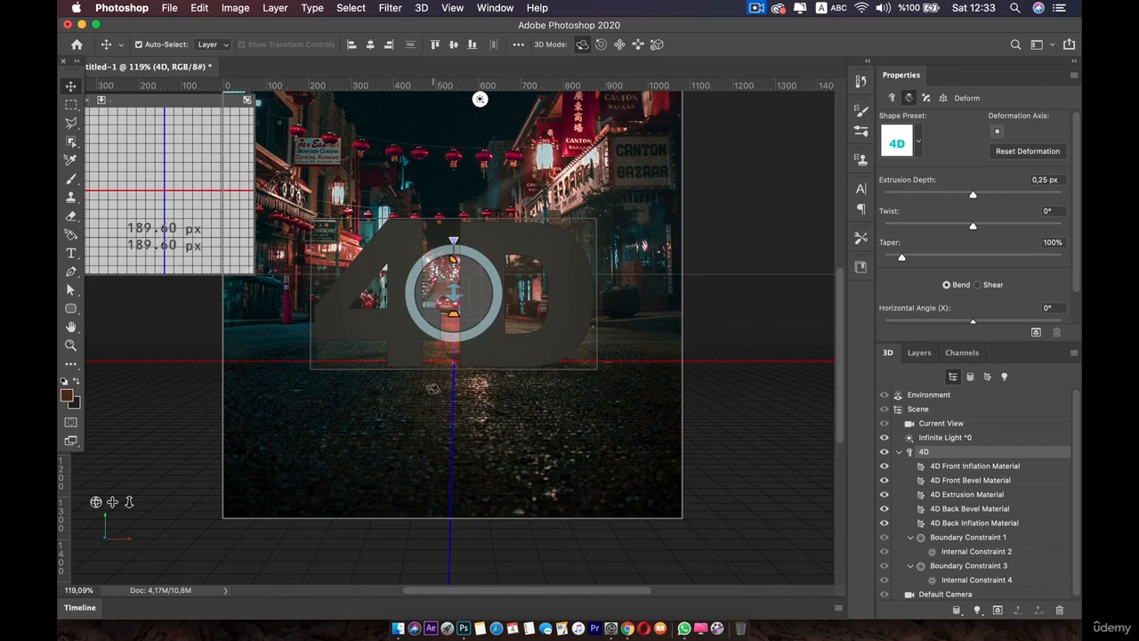
left_click_drag(433, 389, 491, 386)
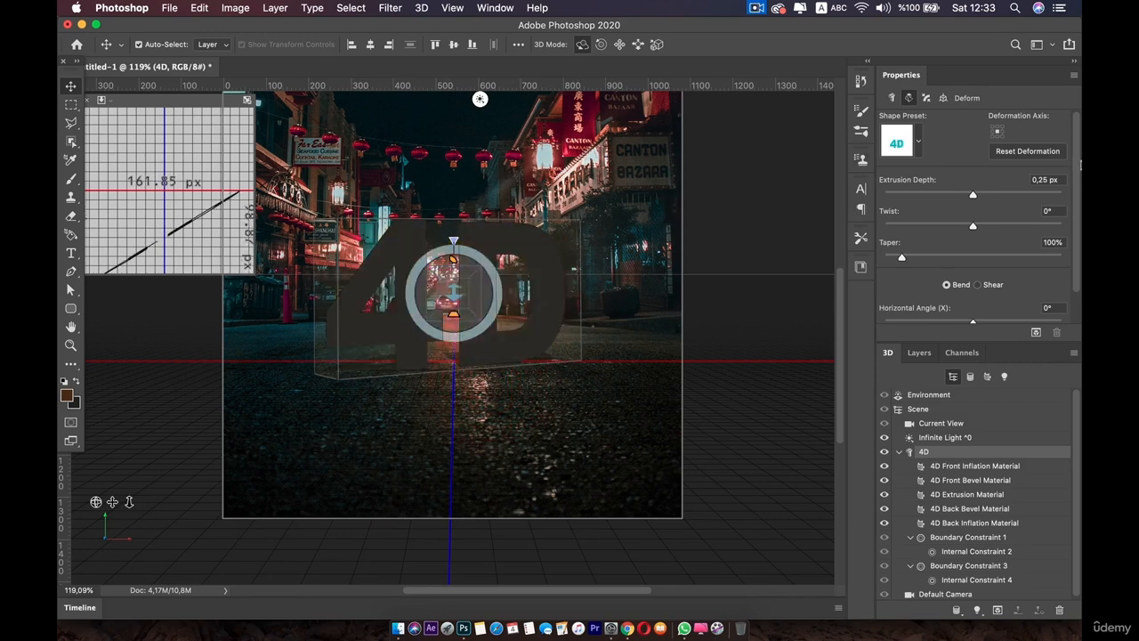
left_click_drag(904, 204, 954, 197)
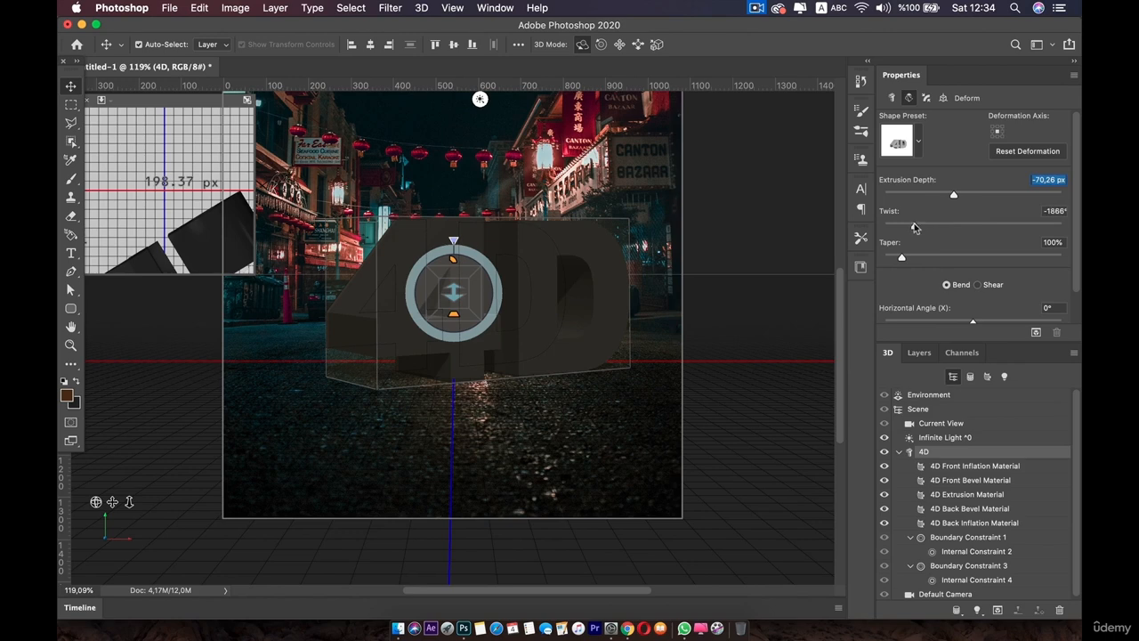
- Try twisting the 4D extrusion by several amounts up to 3600° and return the twist to 0°
left_click_drag(896, 226, 999, 228)
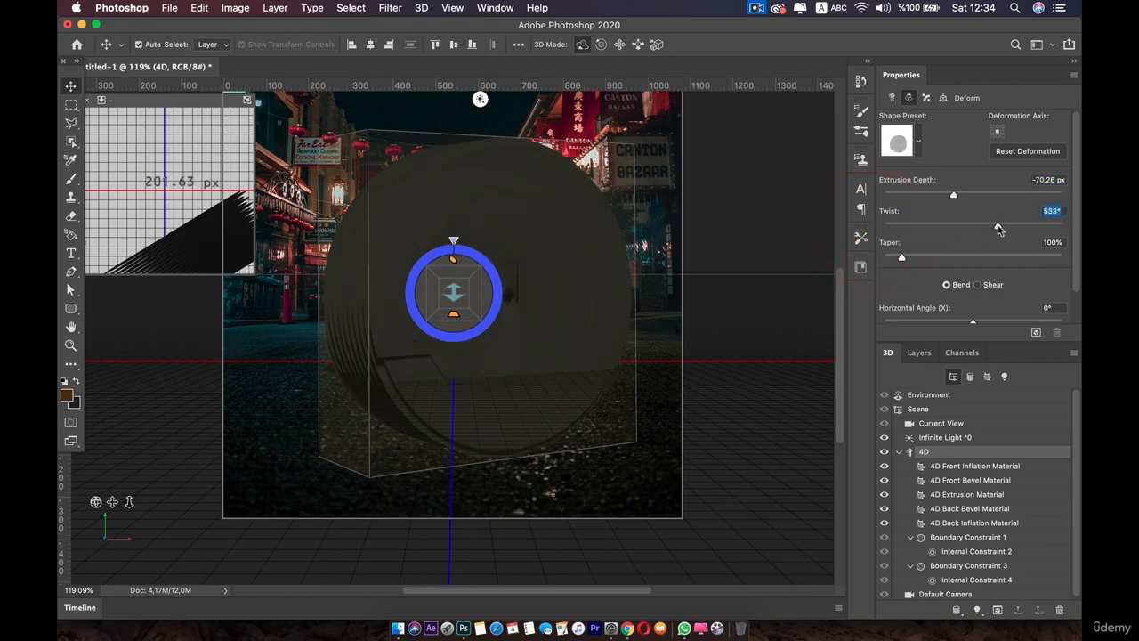
left_click(1069, 226)
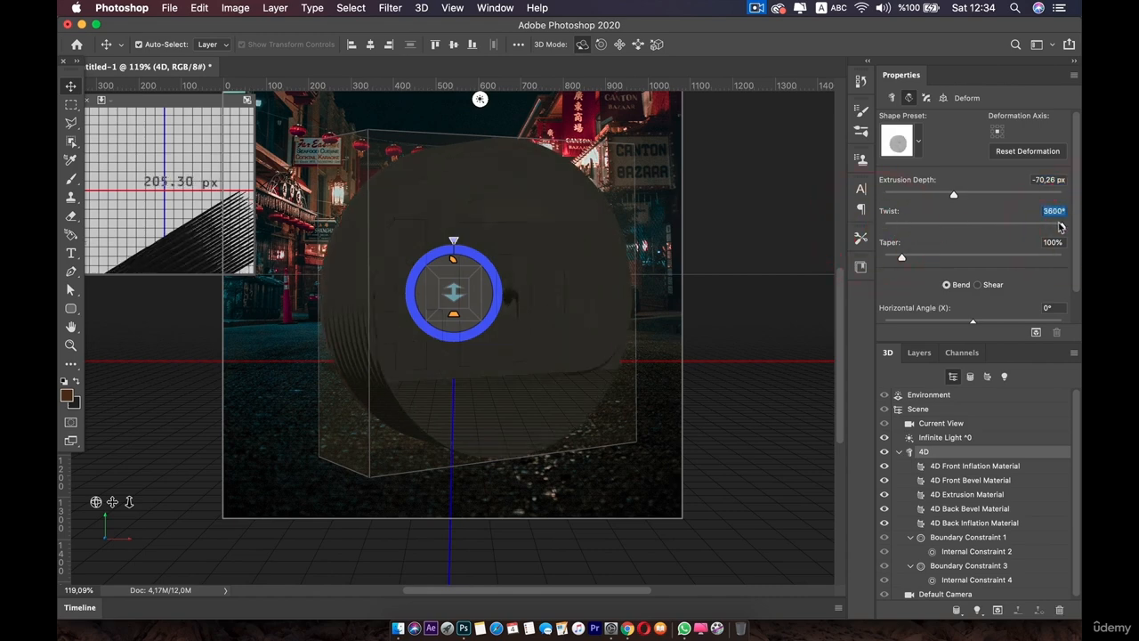
left_click(986, 228)
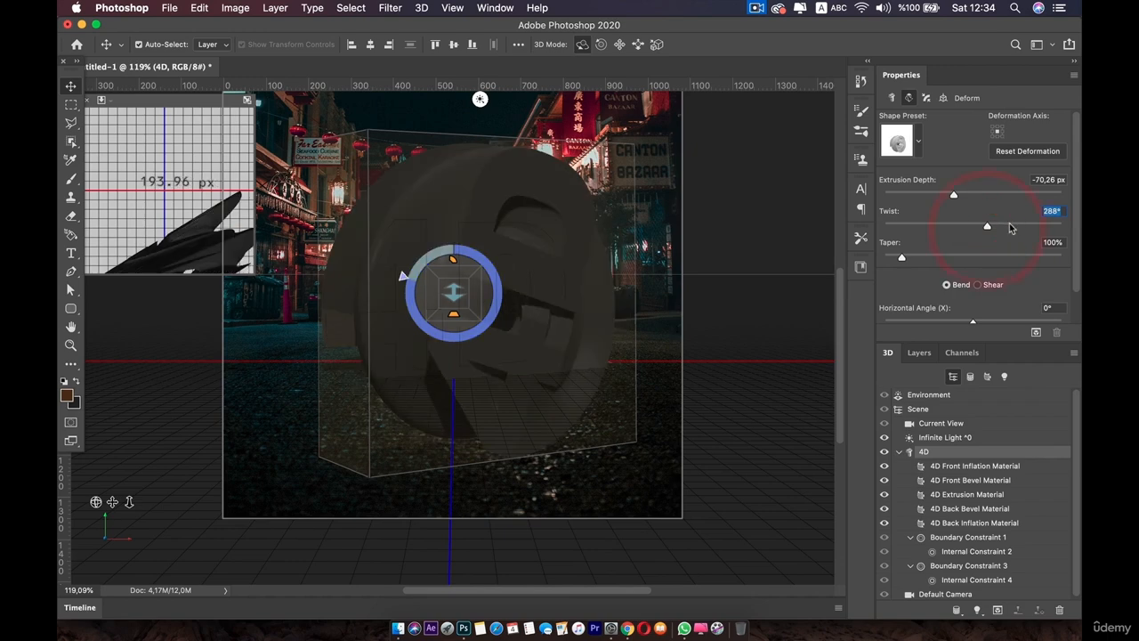
left_click_drag(970, 228, 972, 229)
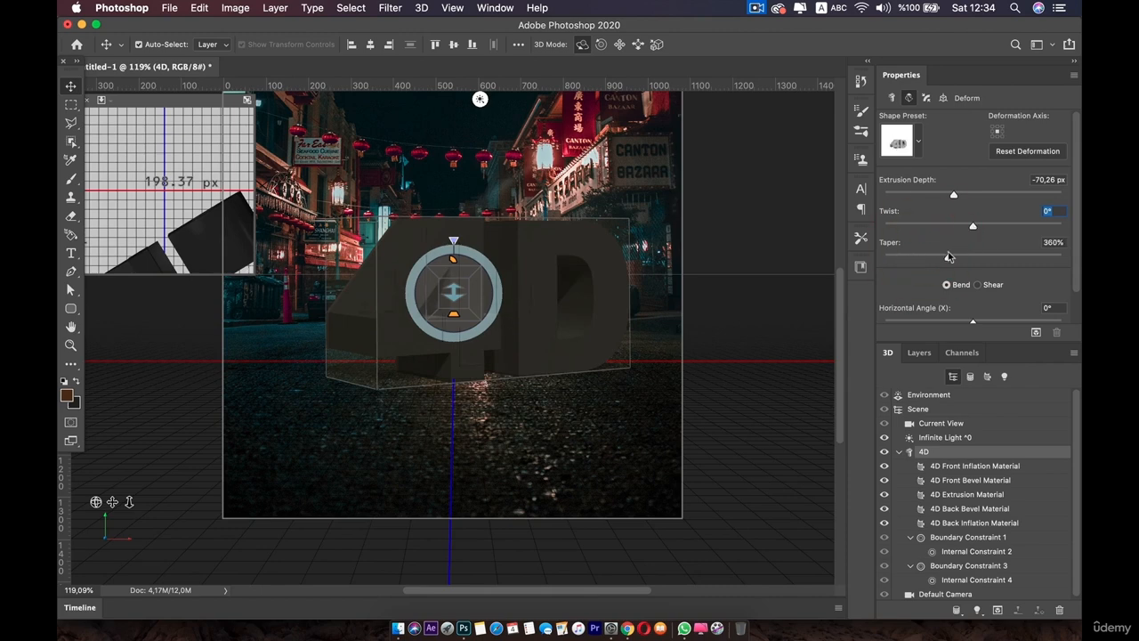
- Set the extrusion's taper to 208% and rotate the 4D text until it is seen from the side
left_click_drag(948, 256, 920, 258)
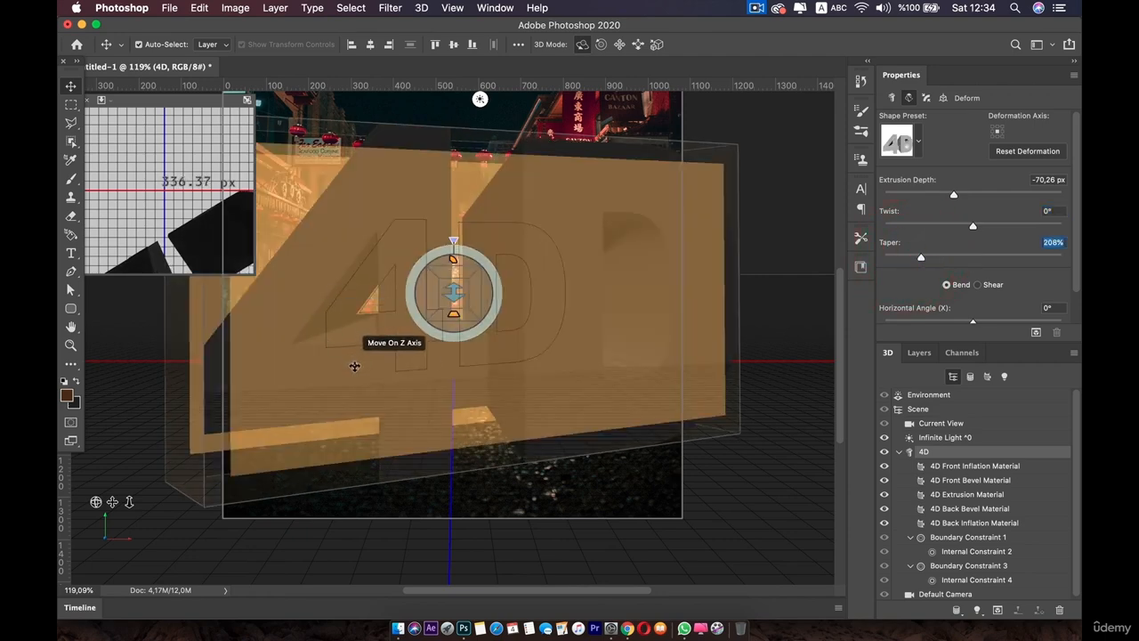
left_click_drag(354, 314, 382, 317)
left_click_drag(481, 494, 598, 484)
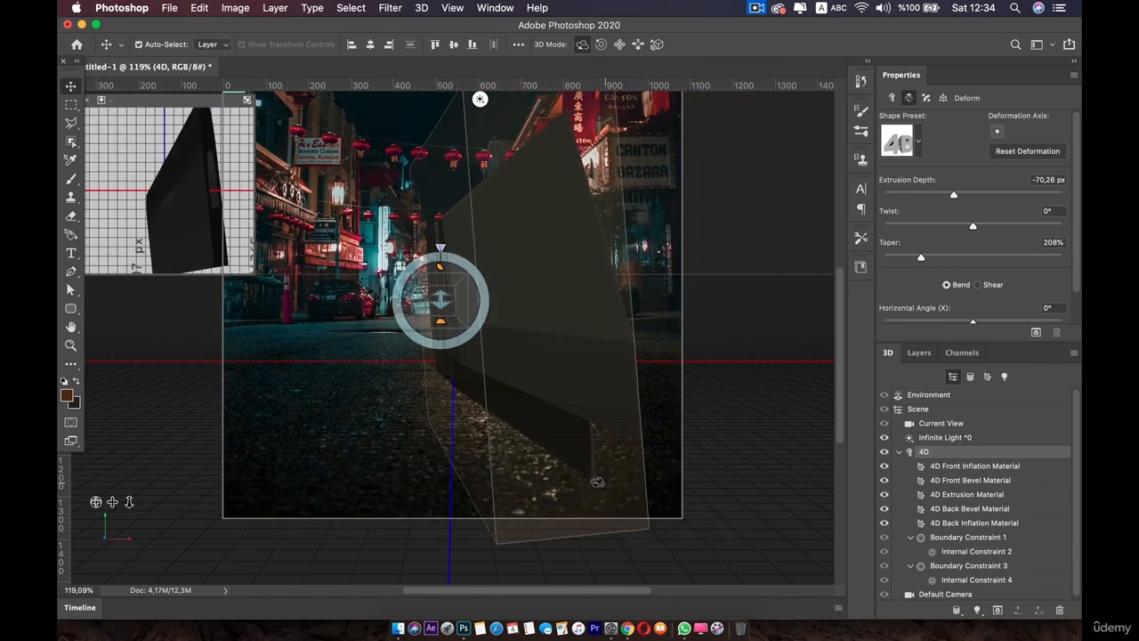
- Set the tapered text's extrusion depth to 35.56 px and rotate the object around to its back face
left_click_drag(954, 194, 996, 195)
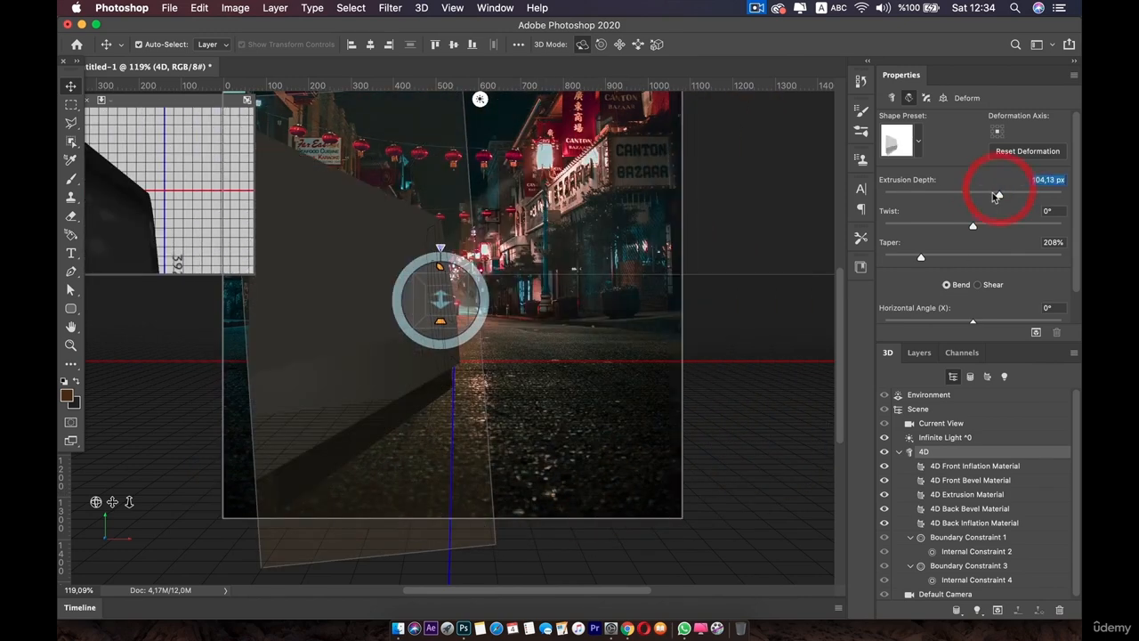
left_click(983, 194)
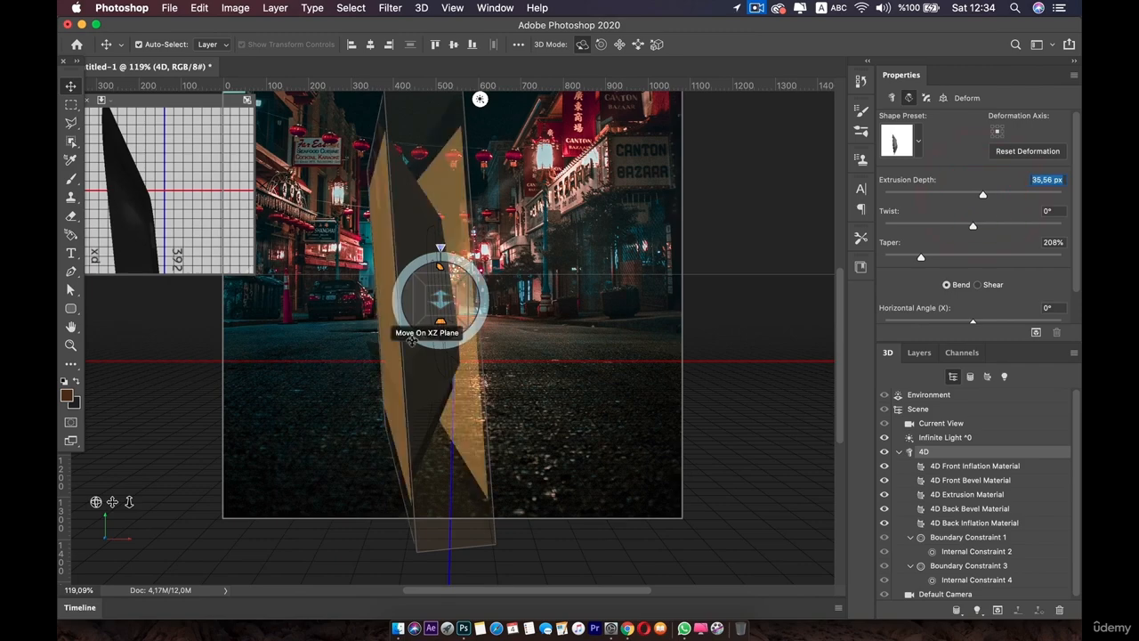
left_click_drag(425, 298, 1014, 257)
left_click_drag(525, 331, 611, 321)
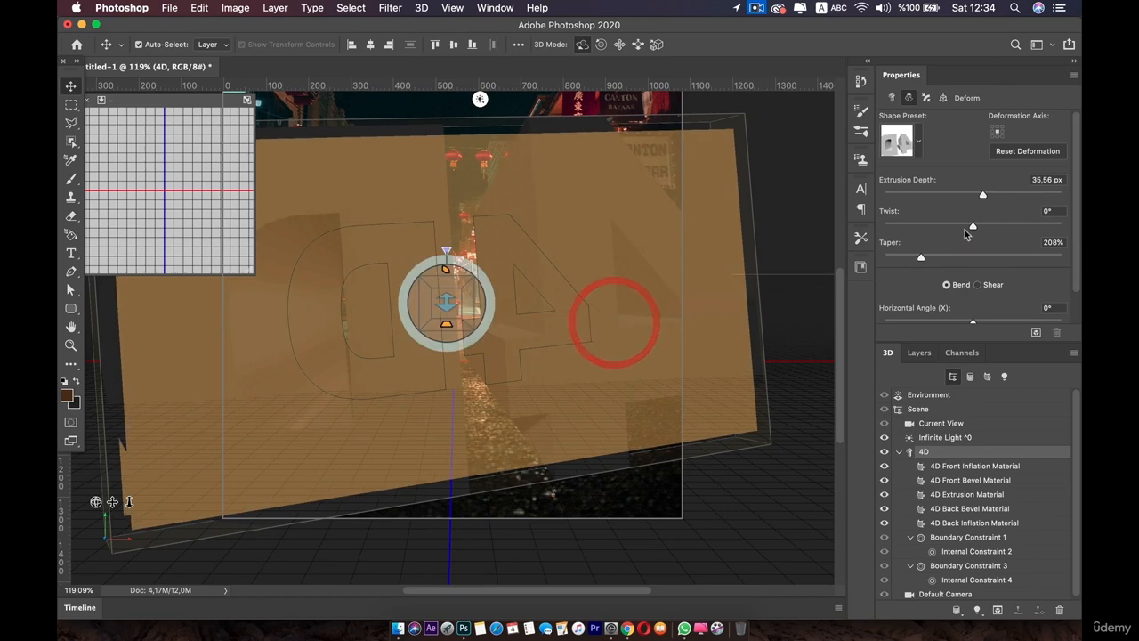
- Set the 4D text's extrusion depth to -635 px with no twist and deselect the object
mouse_move(972, 226)
left_mouse_down()
mouse_move(947, 230)
mouse_move(973, 227)
left_mouse_up()
left_click_drag(909, 197, 884, 195)
left_click(608, 488)
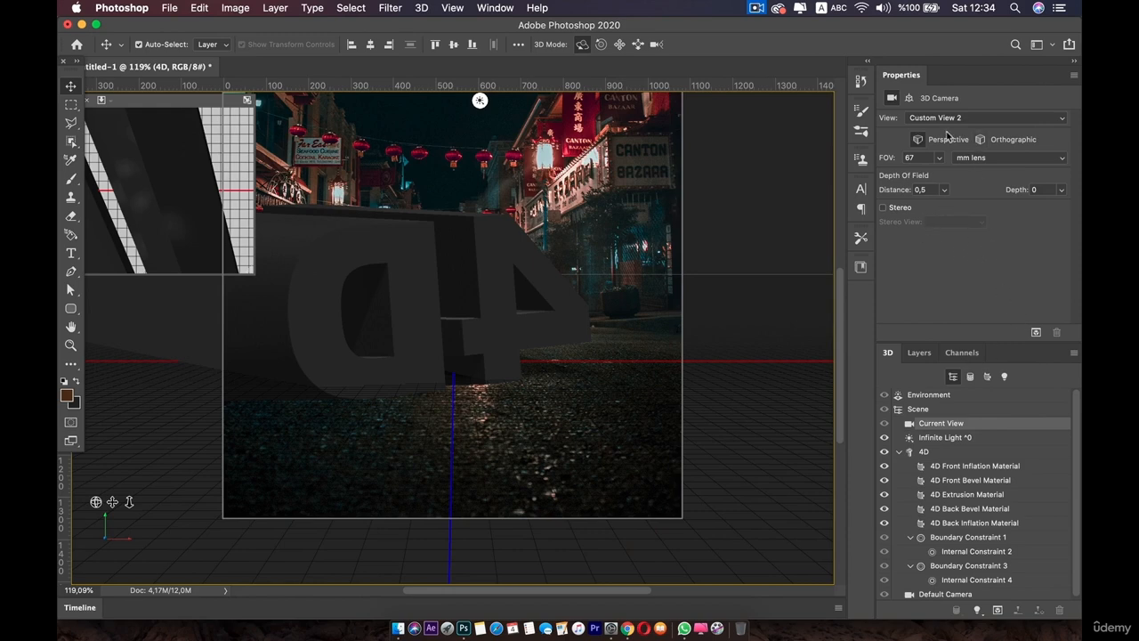
- Select the 4D text mesh again and reset its deformation
left_click(397, 289)
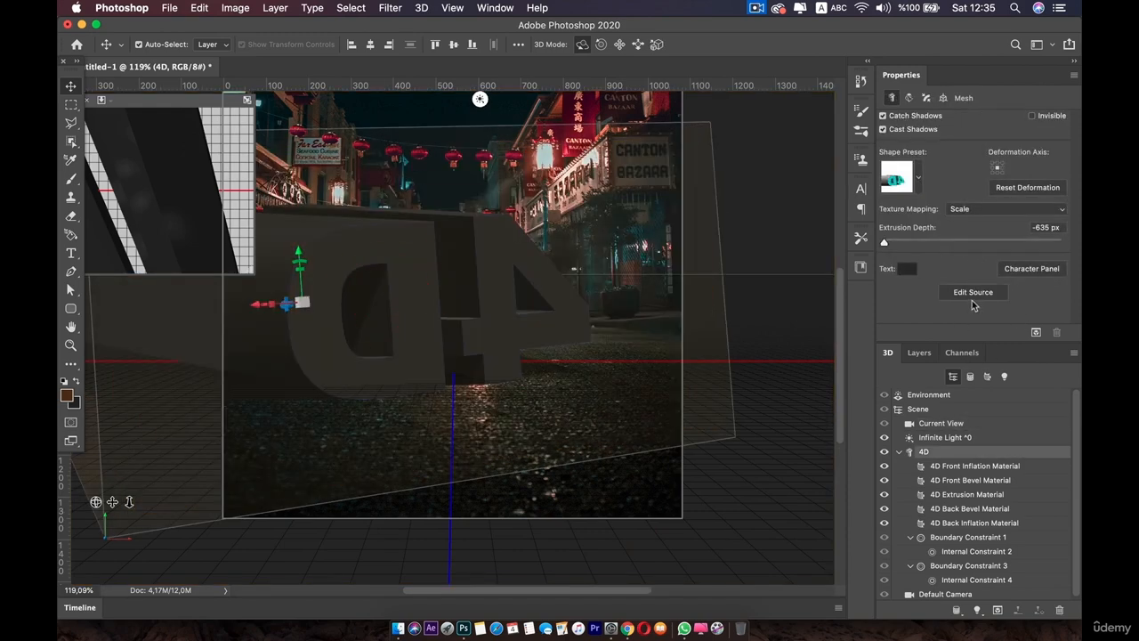
left_click(1028, 191)
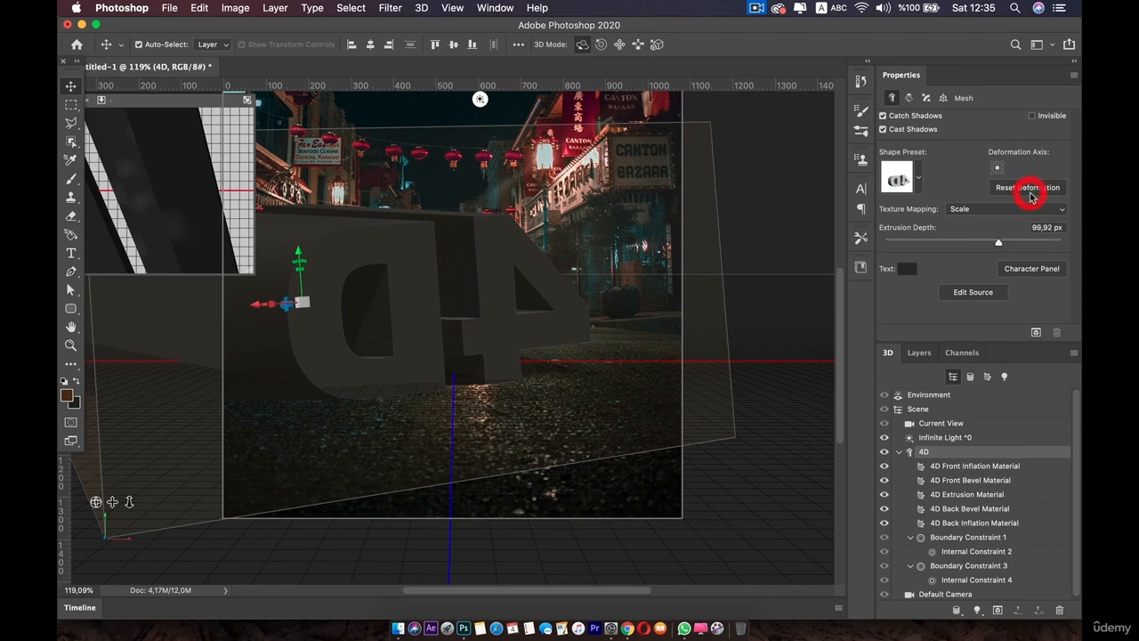
left_click(1034, 193)
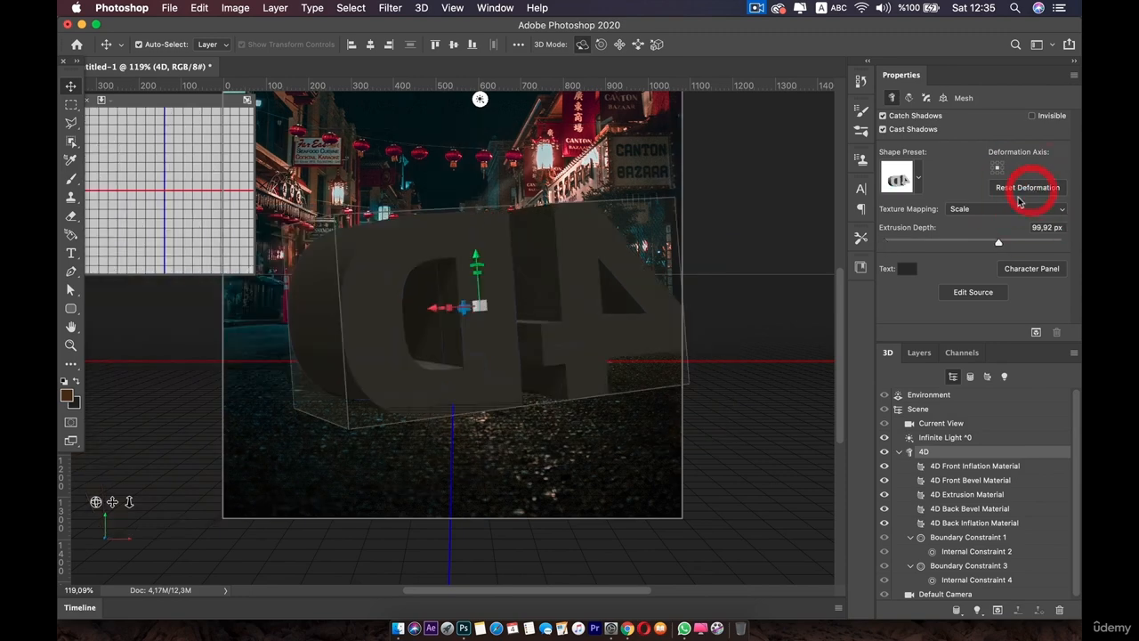
- Reset the 4D text's coordinates and move the object to the ground plane
left_click(944, 98)
left_click(968, 229)
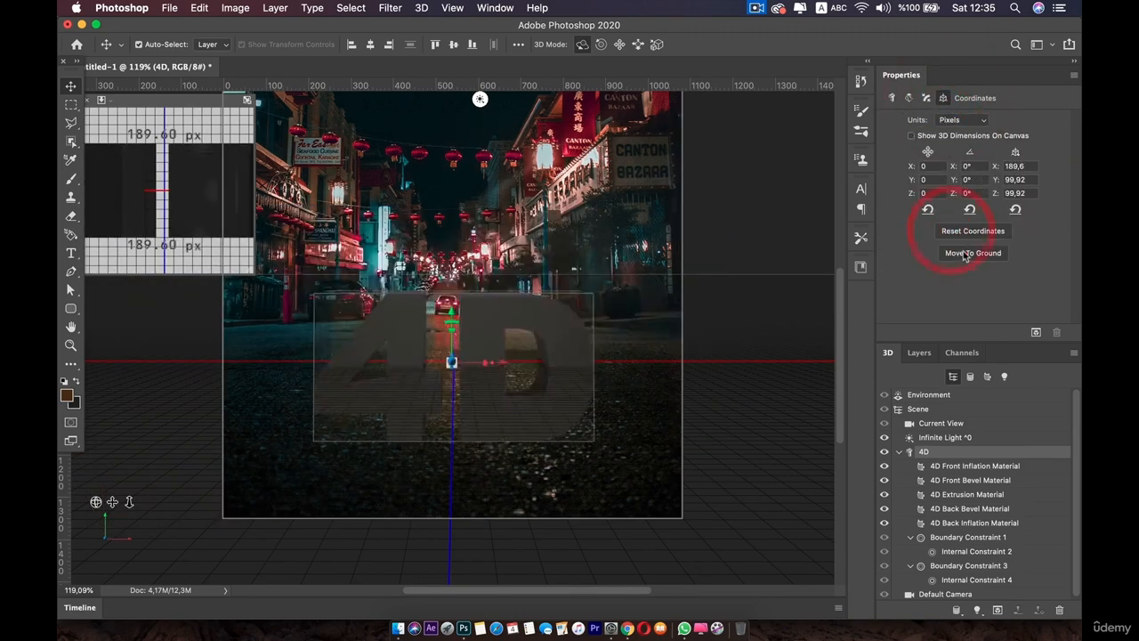
left_click(968, 253)
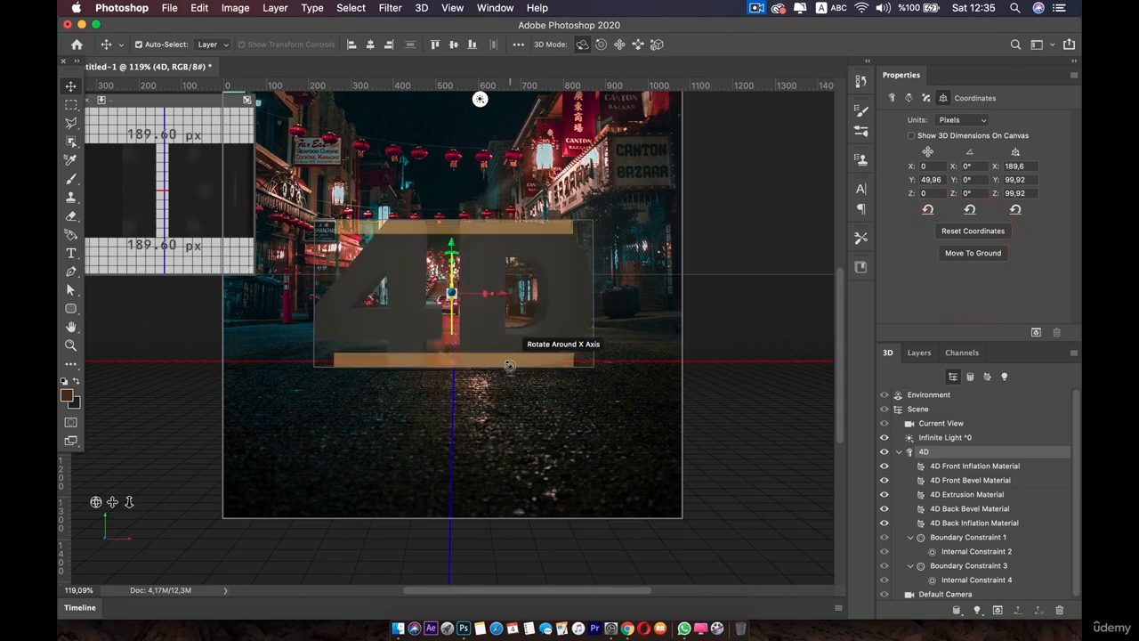
- Try bending the 4D text's extrusion to a horizontal angle of 32°, and reset the deformation
left_click(908, 97)
left_click(966, 135)
scroll(972, 254, "down", 1)
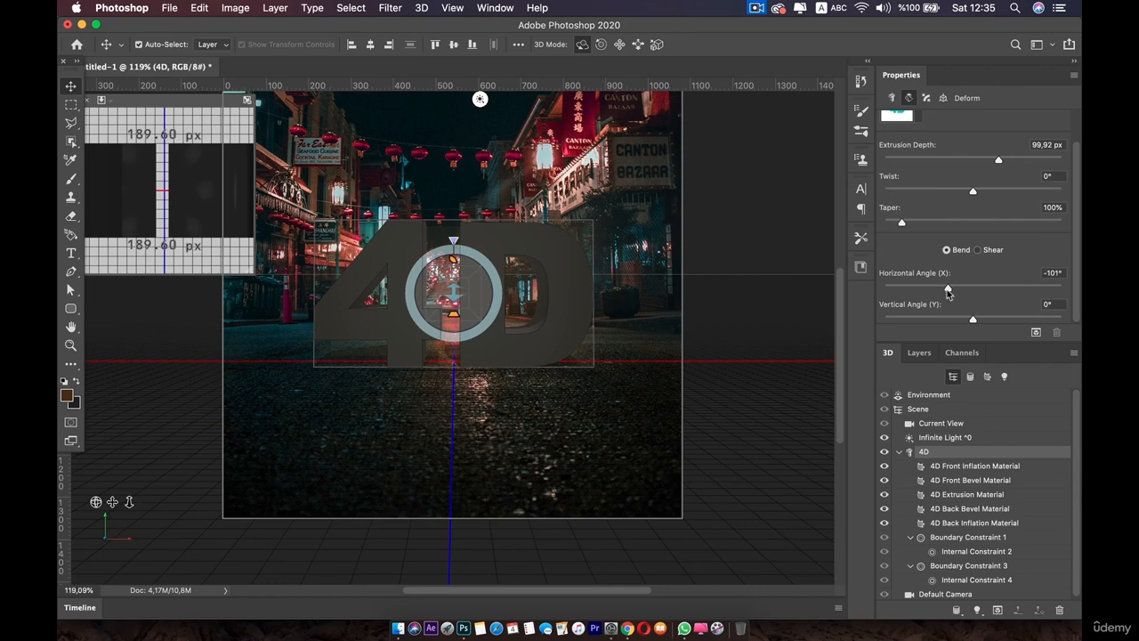
left_click_drag(944, 292, 984, 310)
scroll(997, 205, "up", 2)
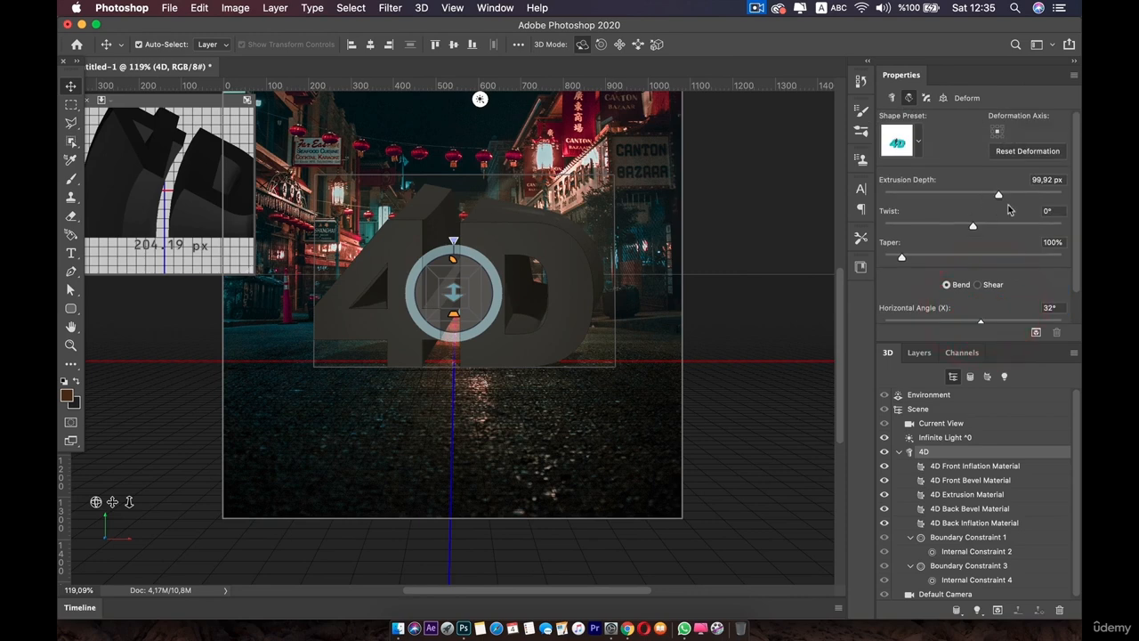
left_click(1028, 153)
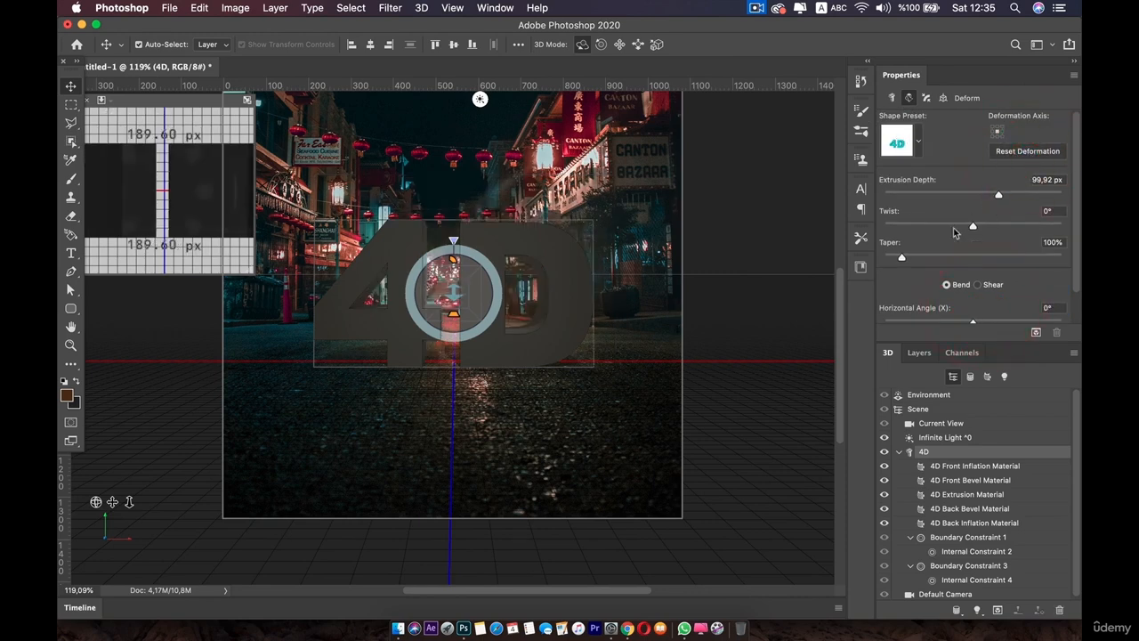
- Compare several shape presets on the 4D text mesh and apply the rounded, inflated one with extruded sides
left_click(892, 98)
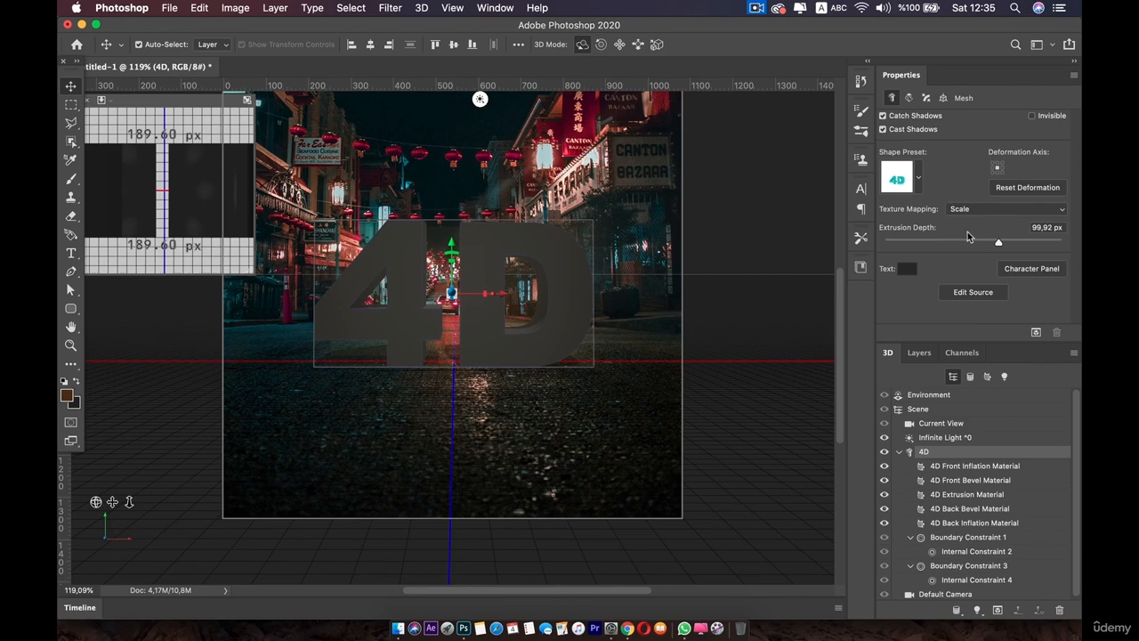
left_click(918, 177)
left_click(873, 276)
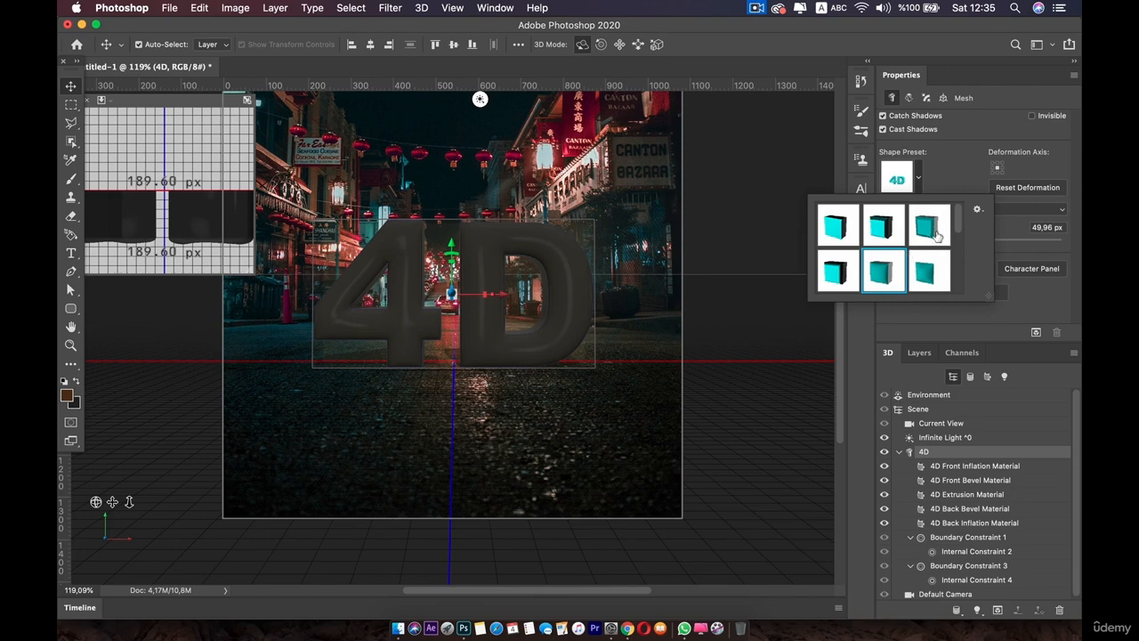
left_click(879, 272)
left_click(925, 224)
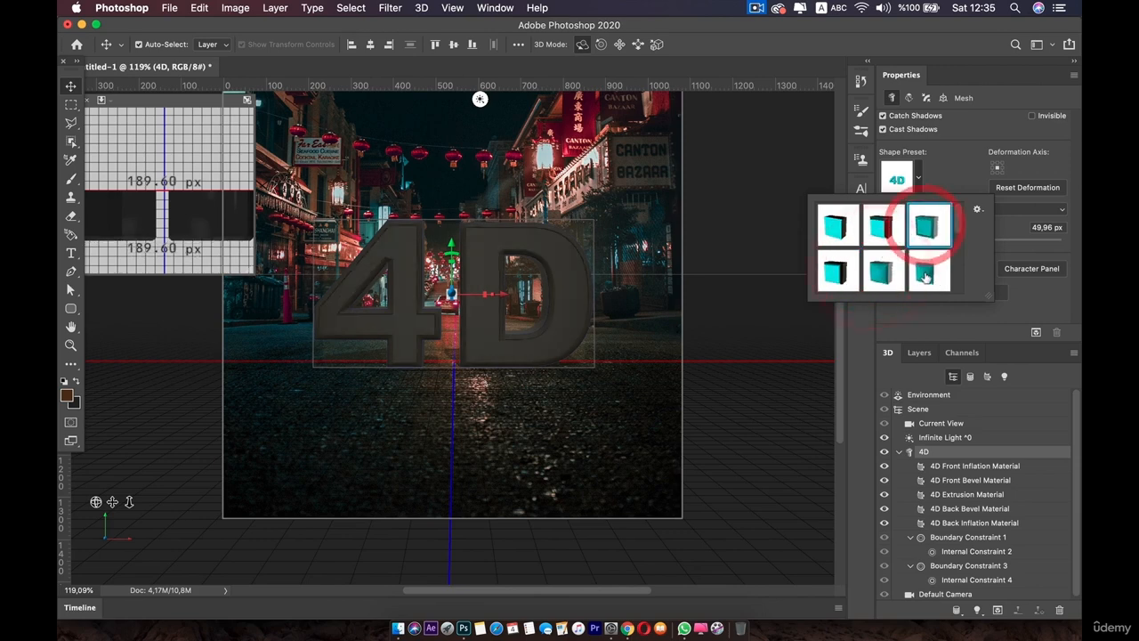
left_click(926, 273)
left_click(838, 269)
left_click(886, 274)
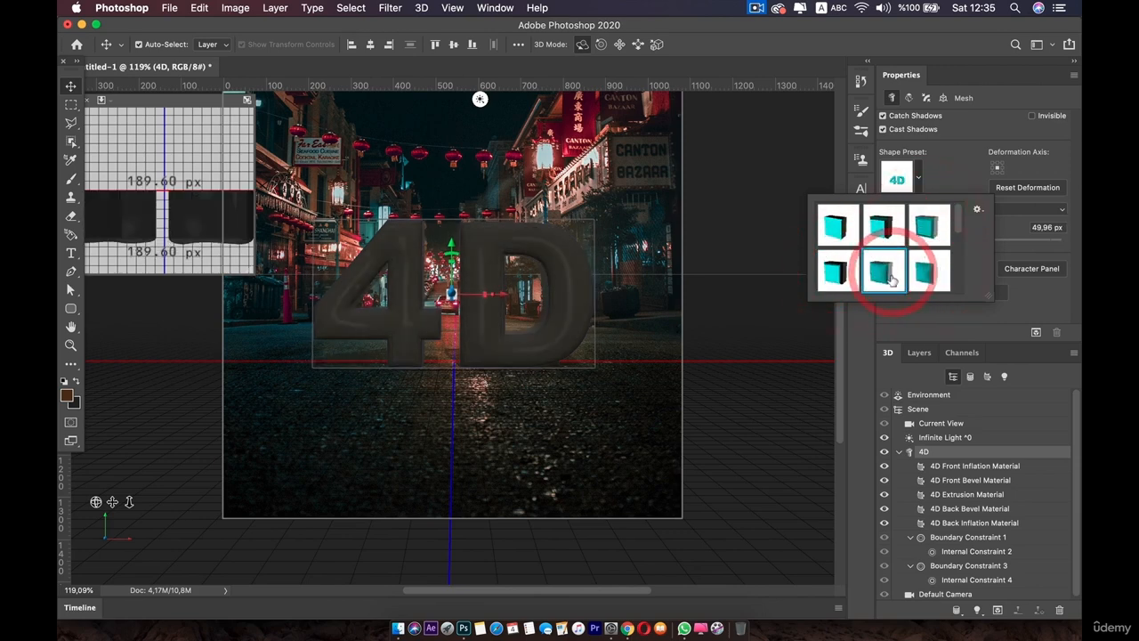
left_click(961, 182)
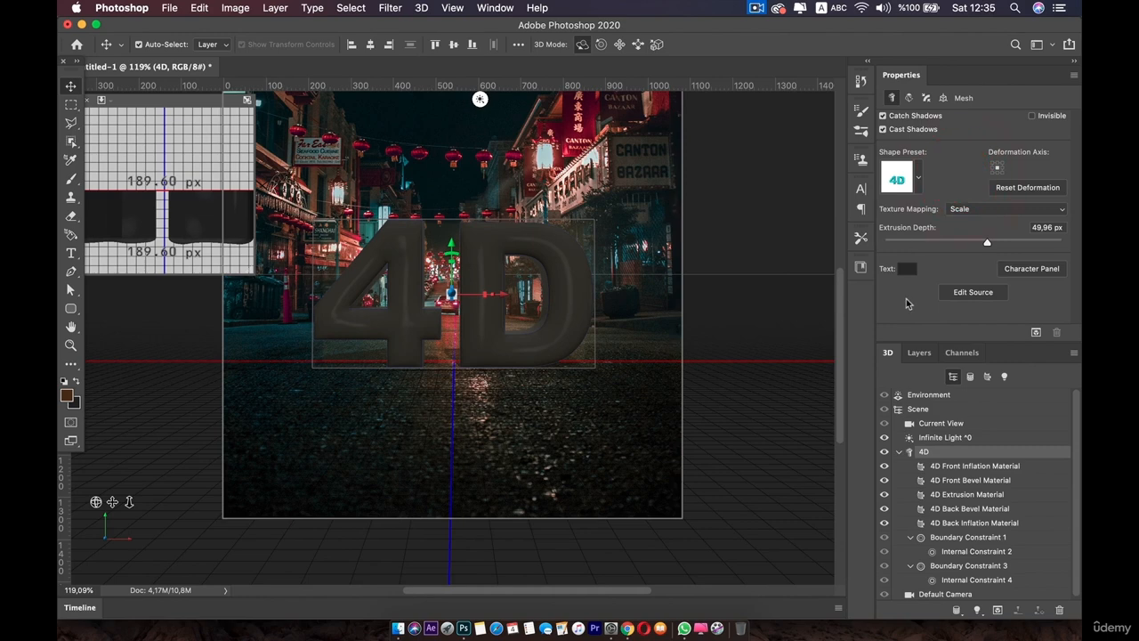
- Try several gray shades for the 3D text color and set it to dark gray, RGB 33, 33, 33
left_click(907, 270)
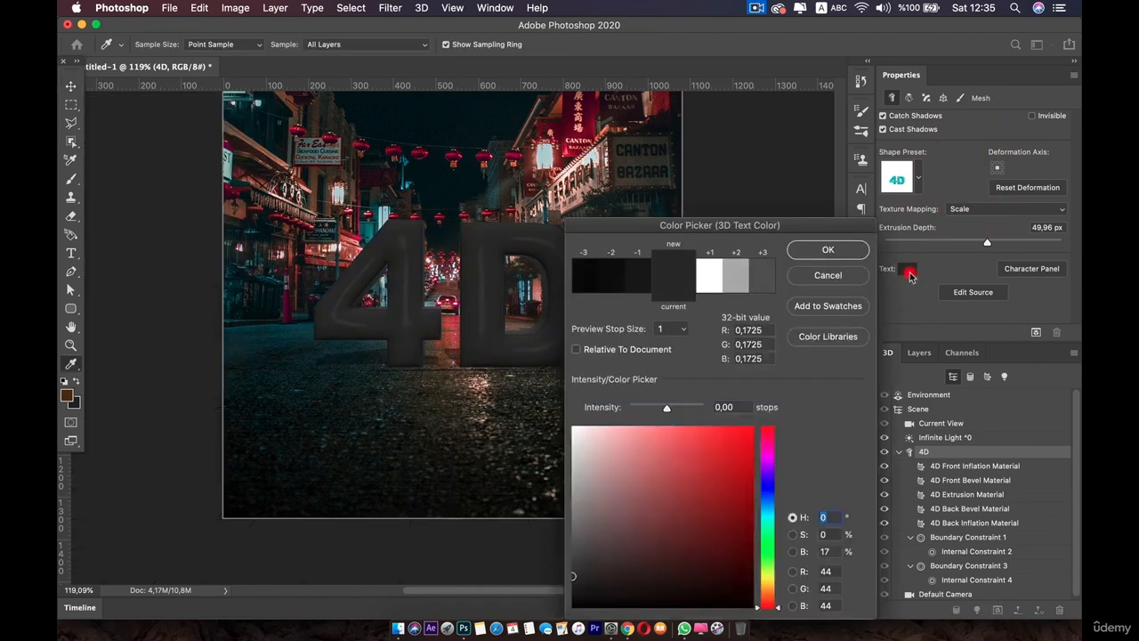
left_click(711, 286)
left_click(733, 277)
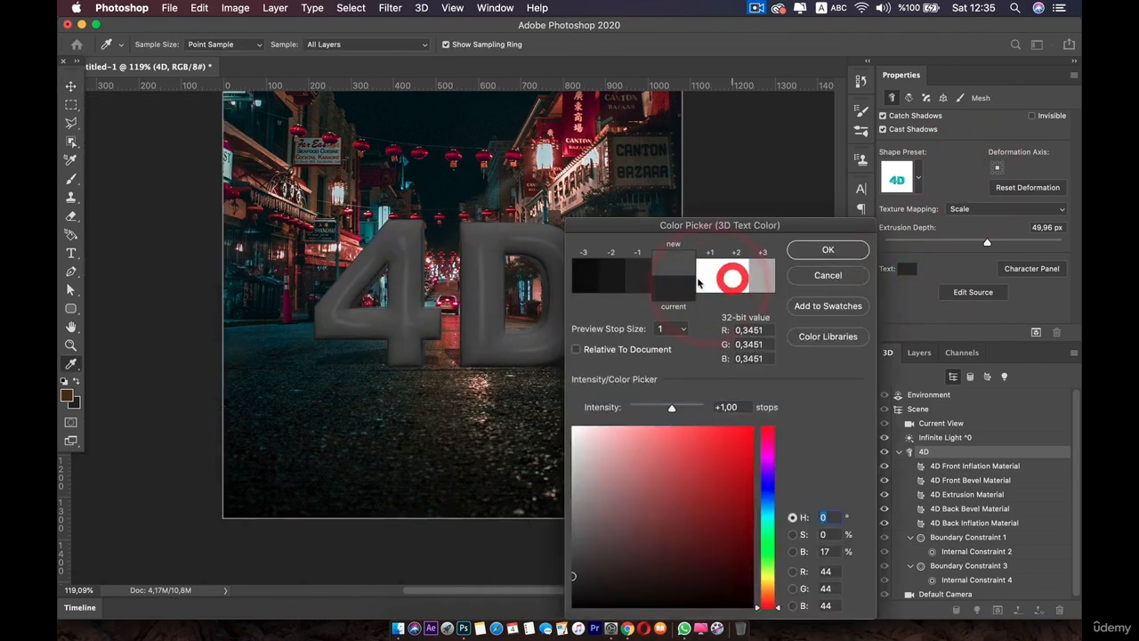
left_click(695, 281)
left_click(683, 280)
left_click_drag(583, 550, 569, 591)
left_click(566, 581)
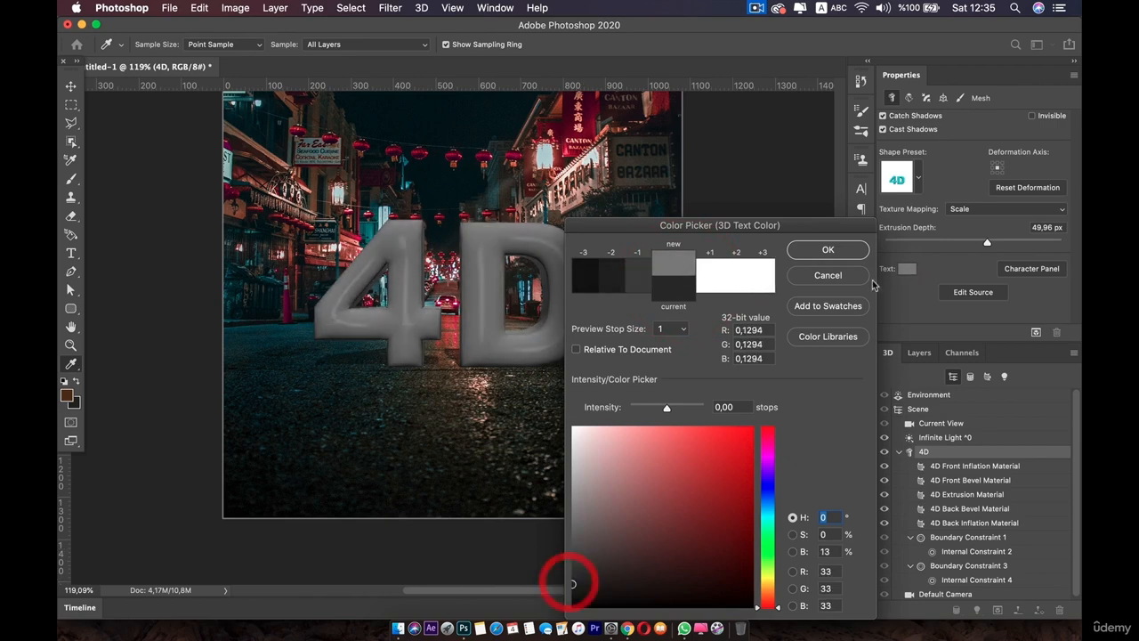
left_click(826, 248)
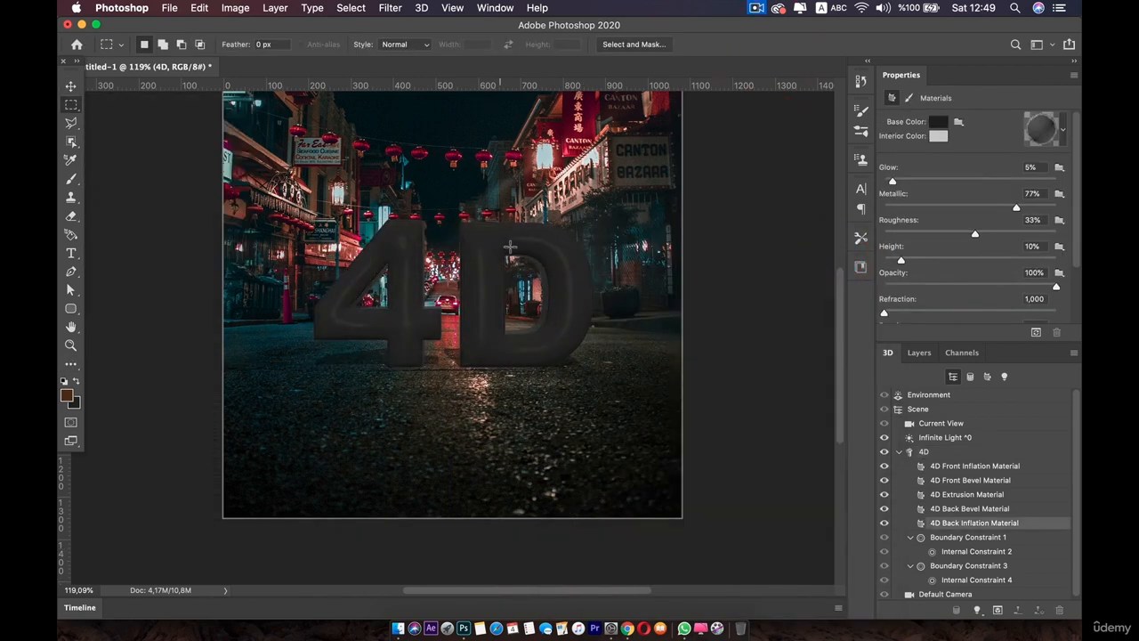
- Select all five 4D materials, from front inflation to back inflation, and set their base color to dusty pink, RGB 168, 118, 118
left_click(71, 88)
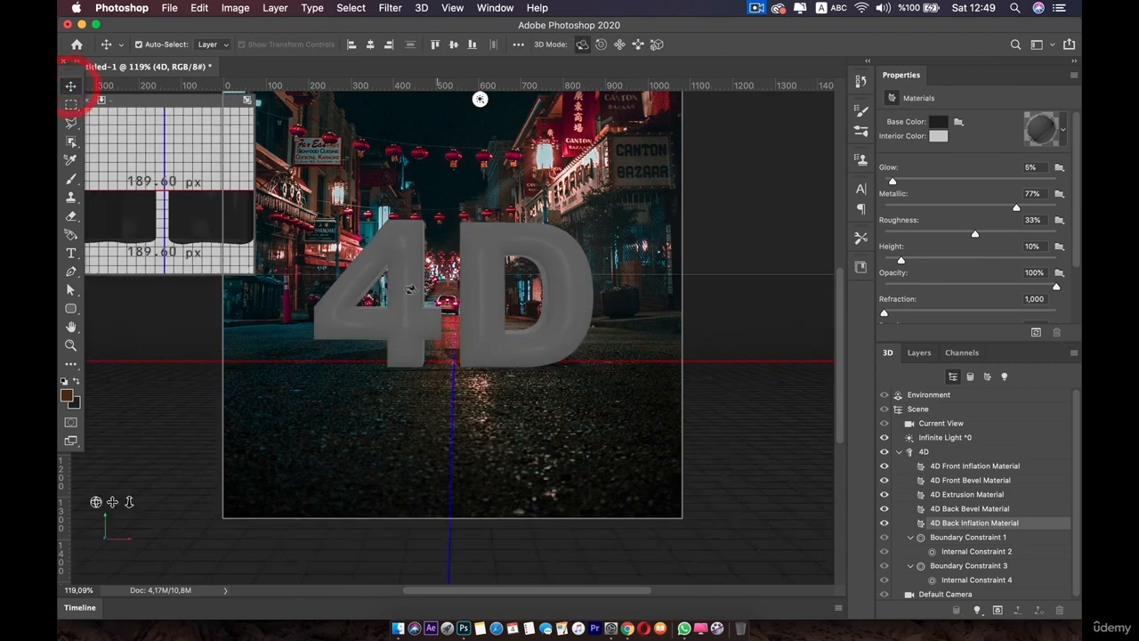
left_click(486, 259)
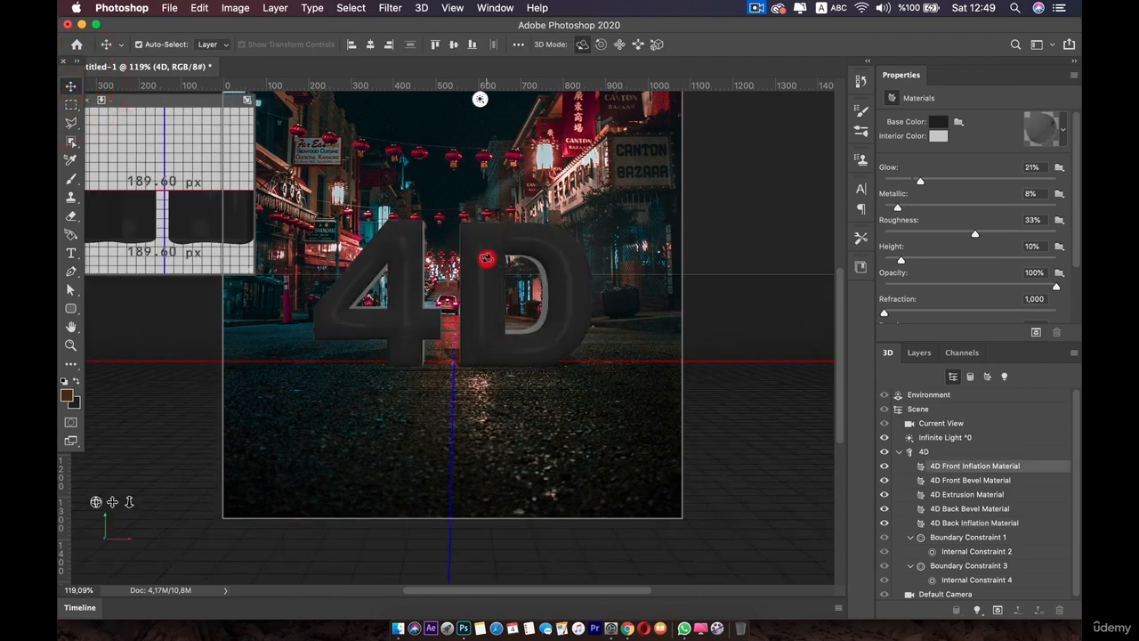
left_click(969, 523)
left_click(963, 469, "shift")
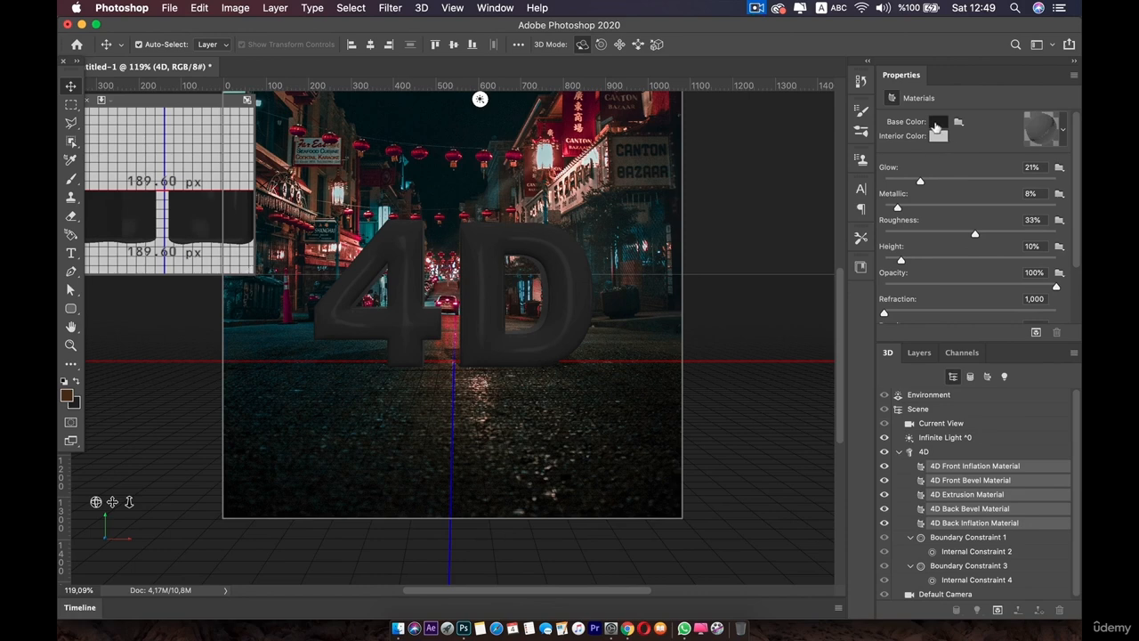
left_click(936, 126)
mouse_move(629, 480)
left_mouse_down()
mouse_move(621, 502)
mouse_move(634, 455)
mouse_move(626, 488)
left_mouse_up()
left_click(804, 250)
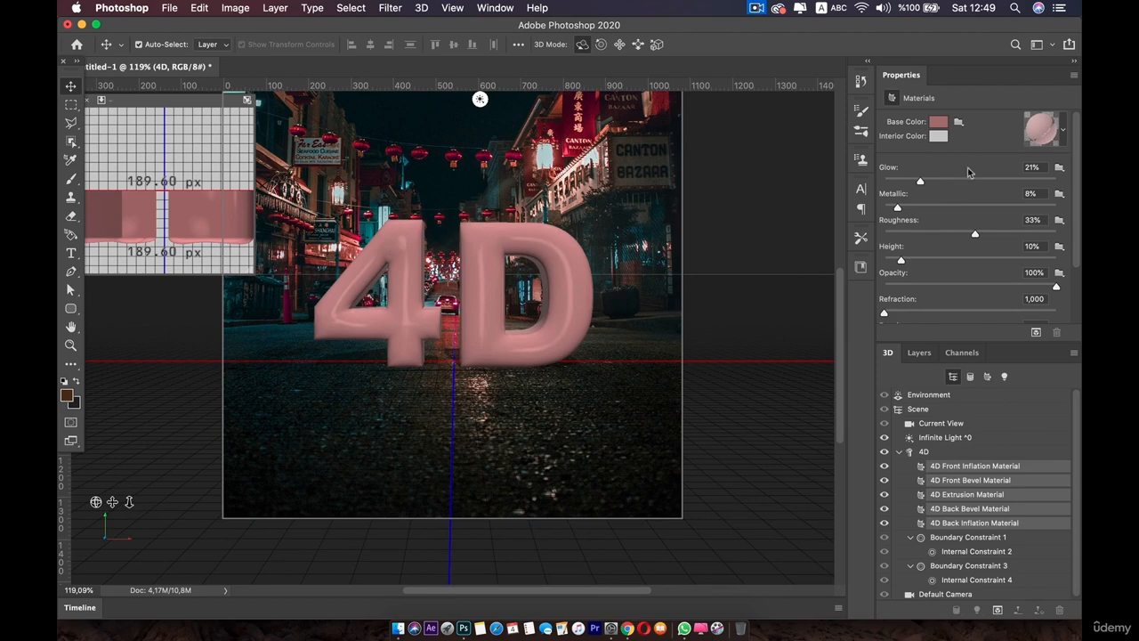
- Set the selected materials' base color to gray, RGB 61, 61, 61, with metallic at 83% and roughness at 4%
left_click(936, 125)
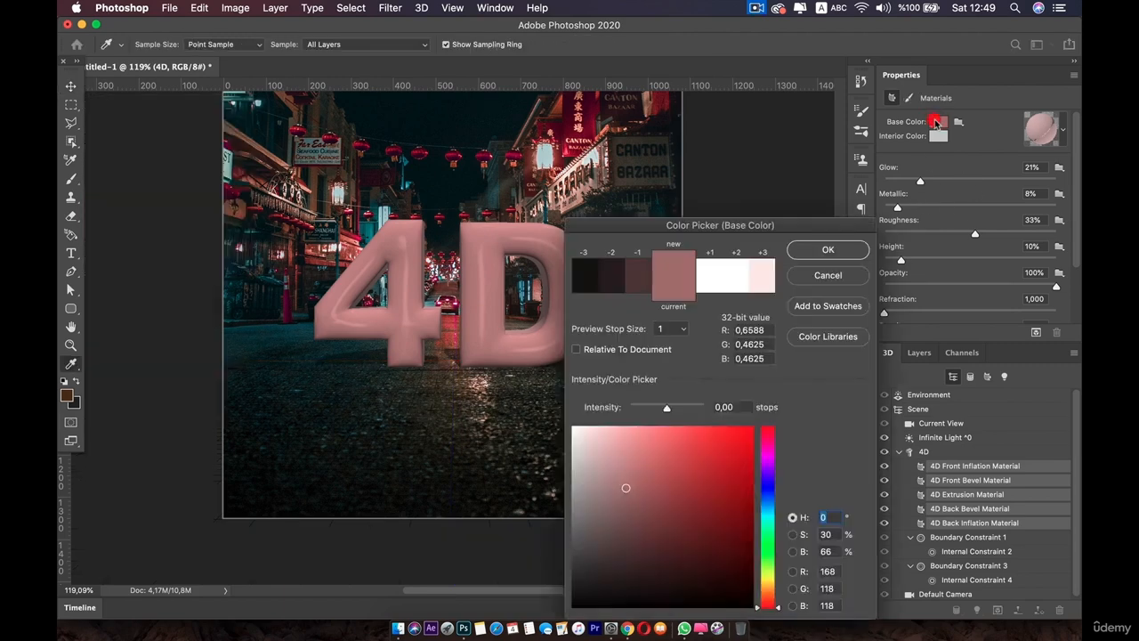
mouse_move(610, 498)
left_mouse_down()
mouse_move(584, 554)
mouse_move(564, 562)
left_mouse_up()
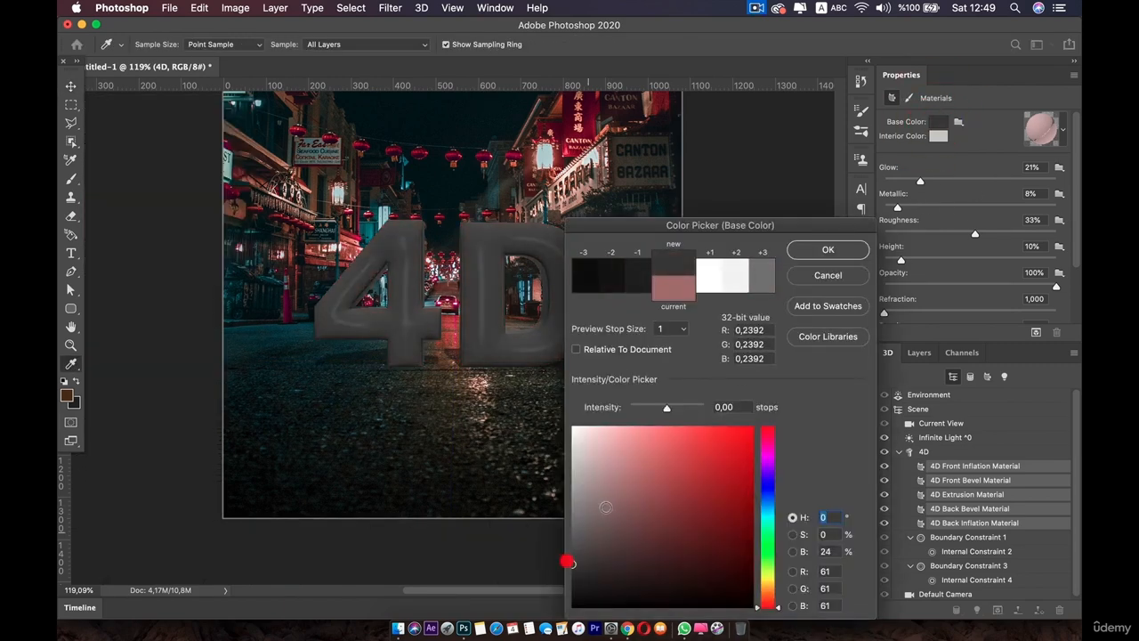
left_click(827, 250)
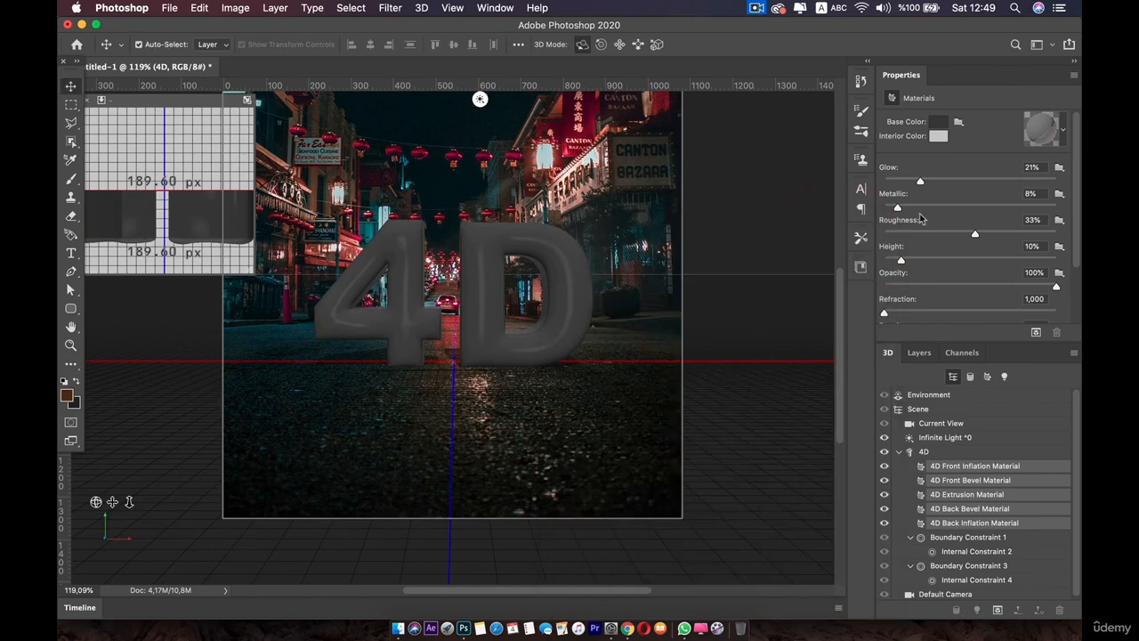
left_click_drag(904, 210, 1026, 207)
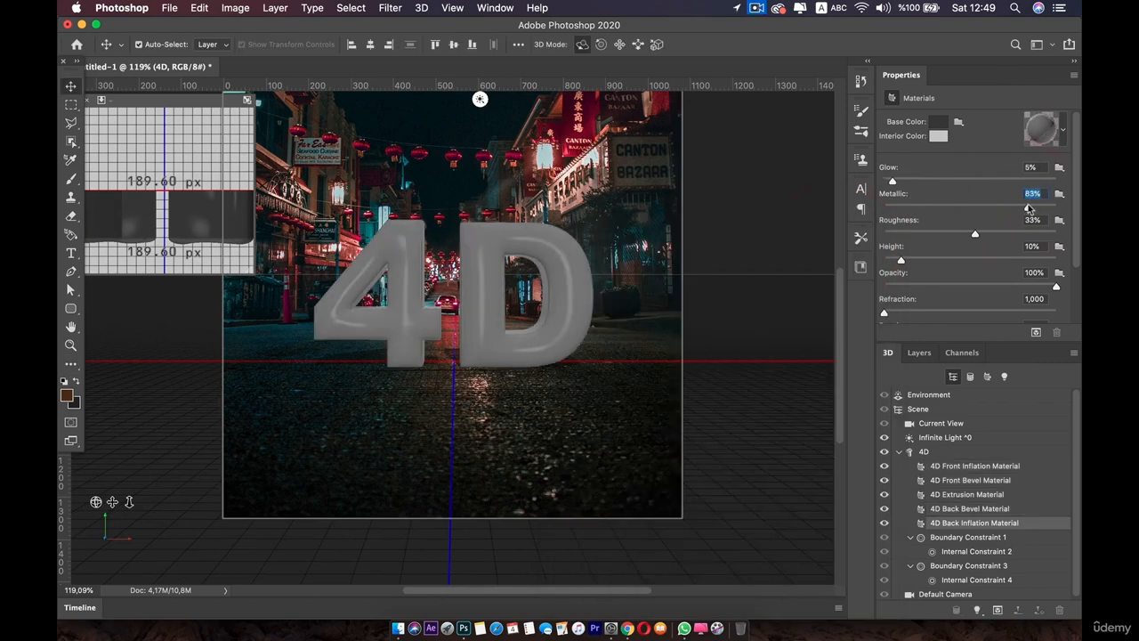
left_click_drag(976, 235, 926, 238)
- Marquee-select a rectangular area around the whole 4D text and render only that area
left_click(71, 104)
left_click_drag(306, 208, 635, 387)
left_click(1036, 333)
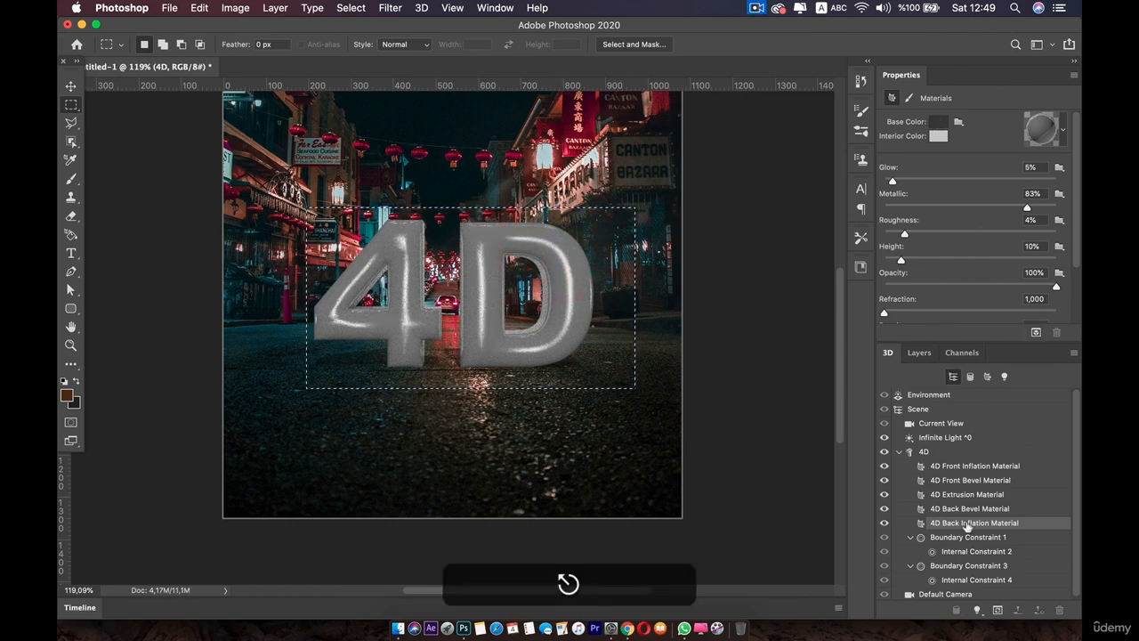
- Reselect all five 4D materials and set their base color to near-black, RGB 29, 29, 29
left_click(964, 465)
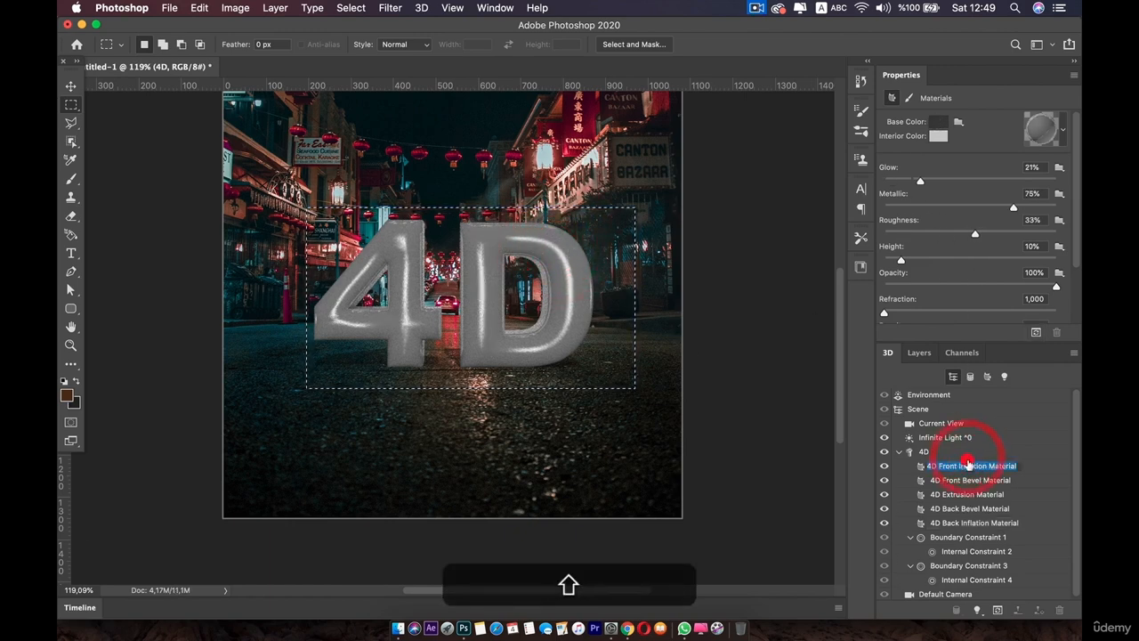
left_click(973, 529)
left_click(970, 466, "shift")
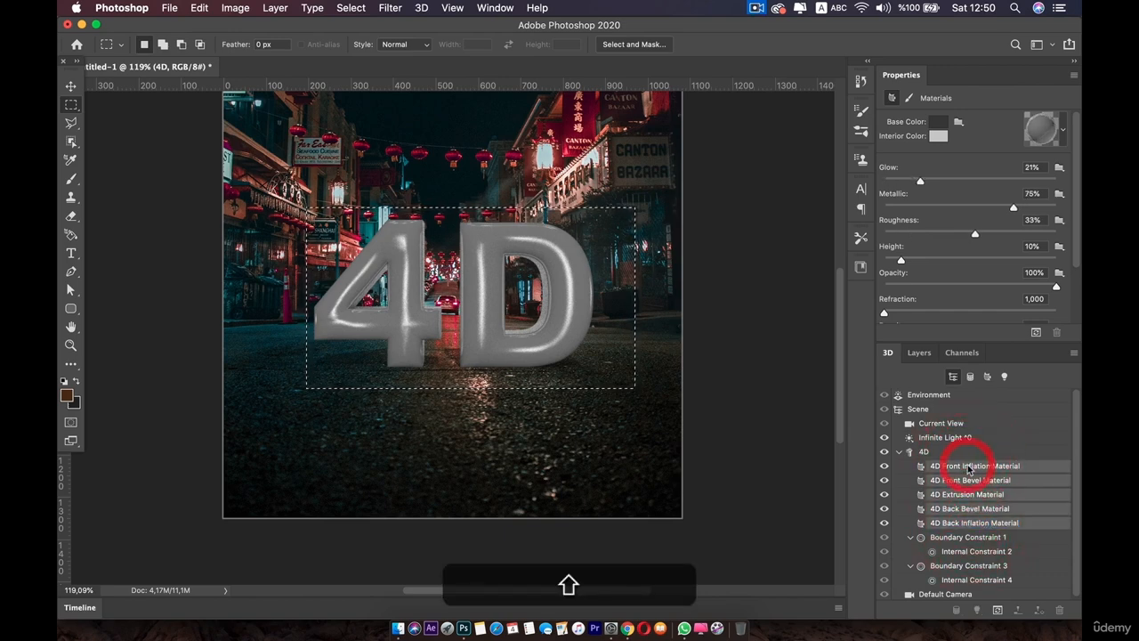
left_click(939, 122)
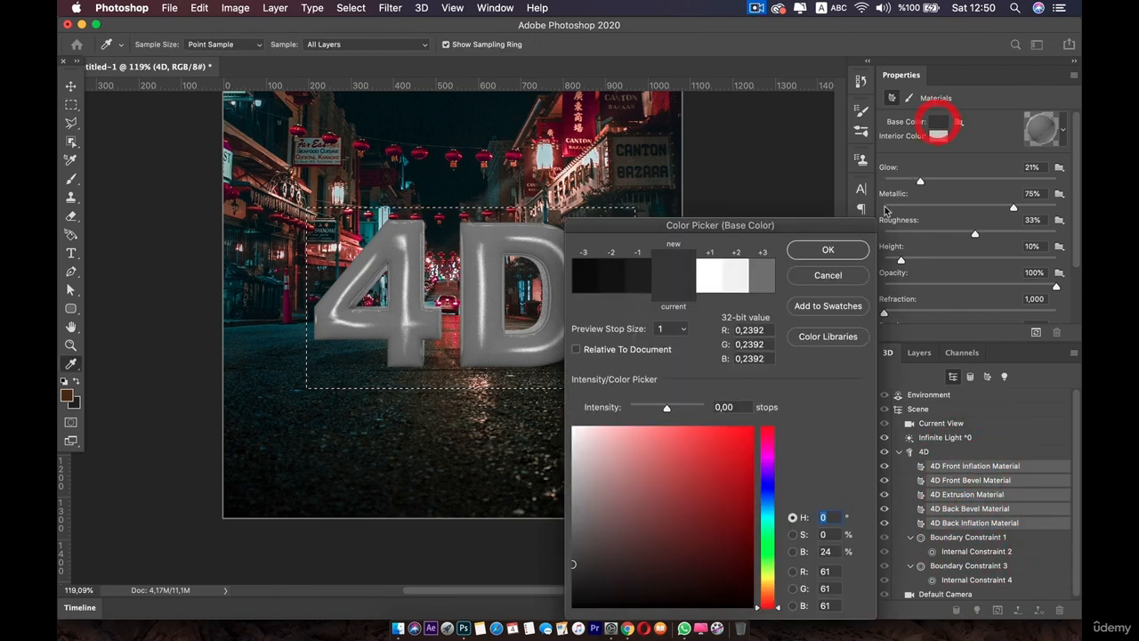
left_click(570, 587)
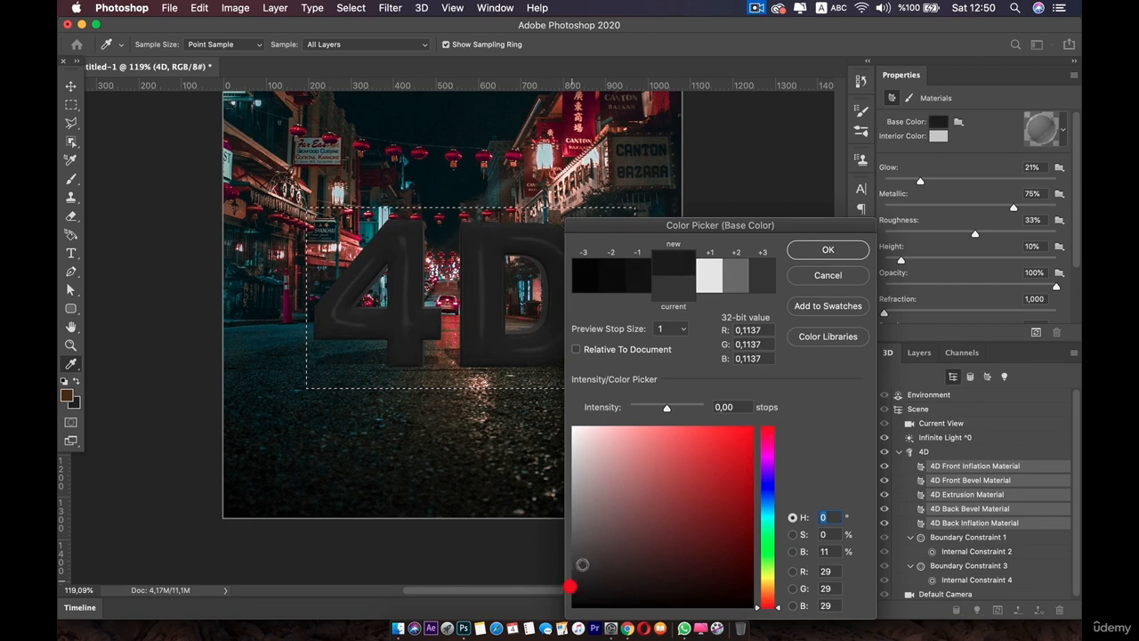
left_click(808, 251)
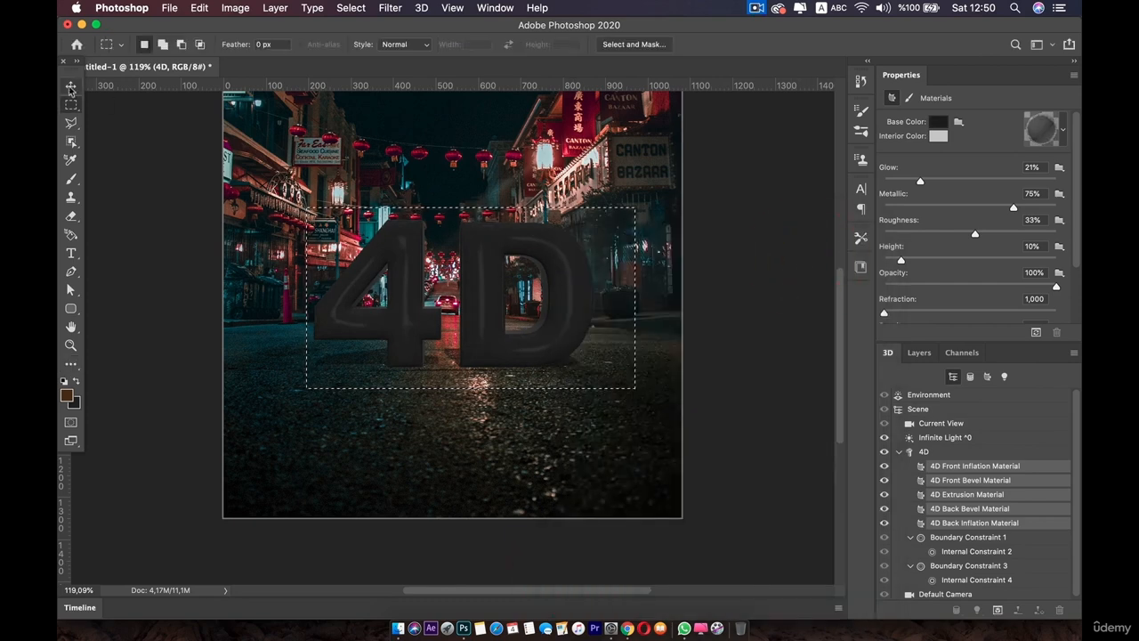
- Render the marqueed area, set the 4D materials' roughness to 4%, and render it again
left_click(1034, 332)
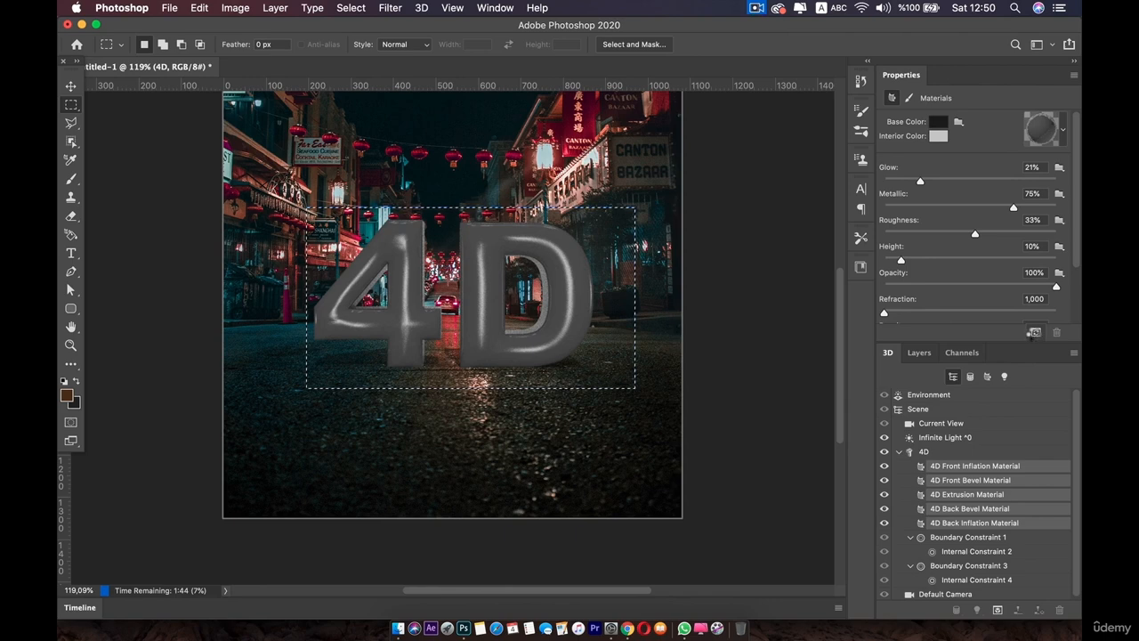
left_click(977, 466)
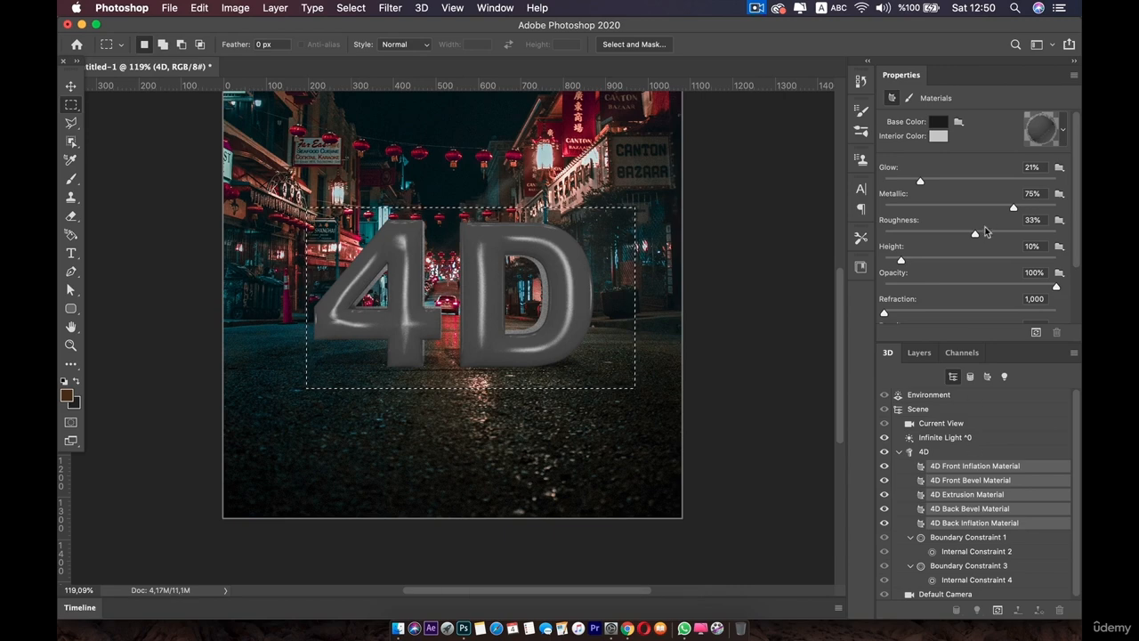
left_click_drag(976, 236, 910, 235)
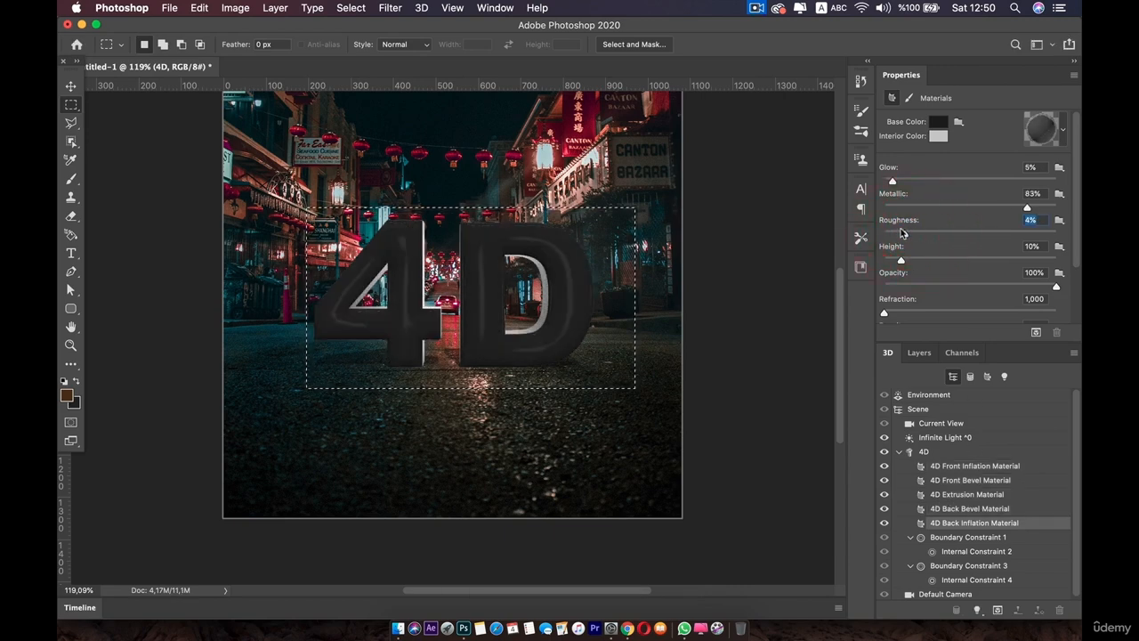
left_click(1036, 332)
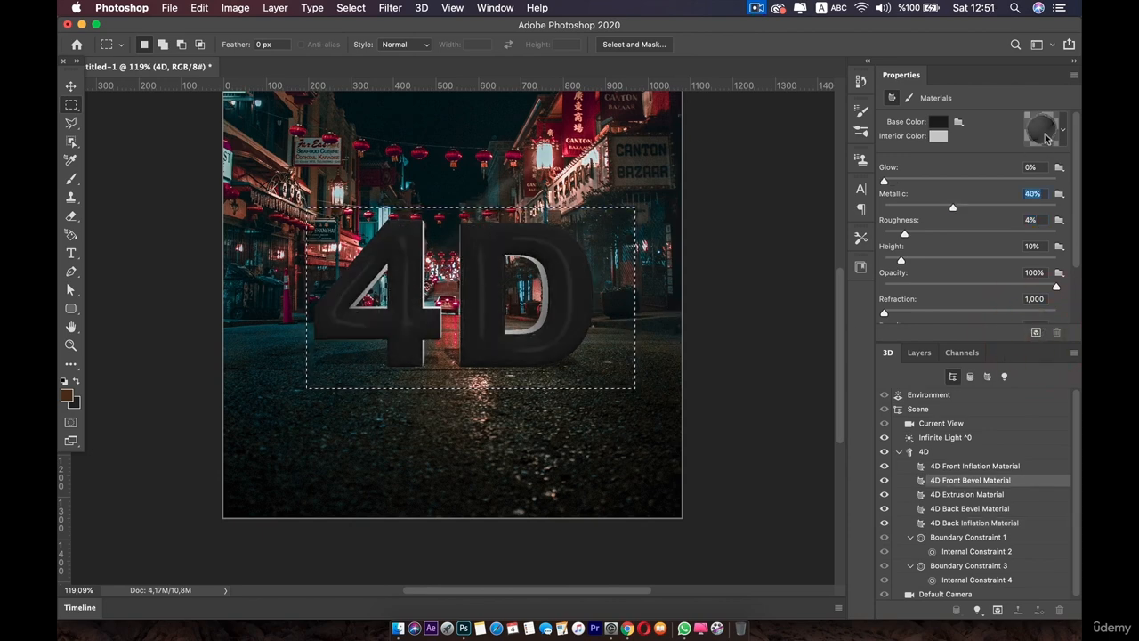
- Try the white and the blue material presets on the 4D front bevel material
left_click(1062, 132)
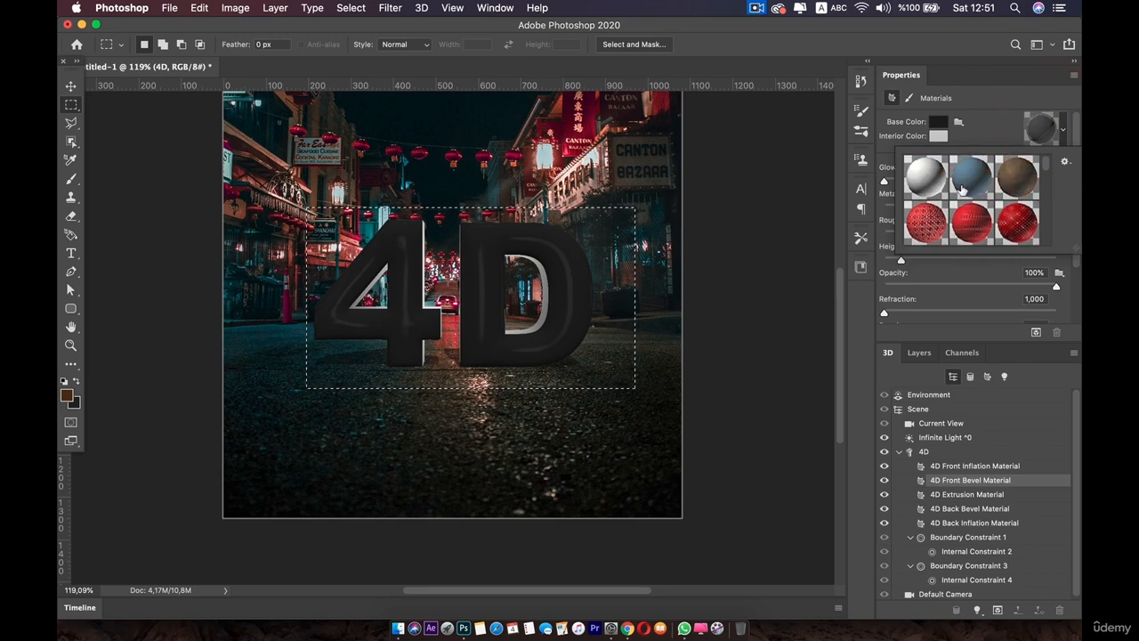
left_click(925, 178)
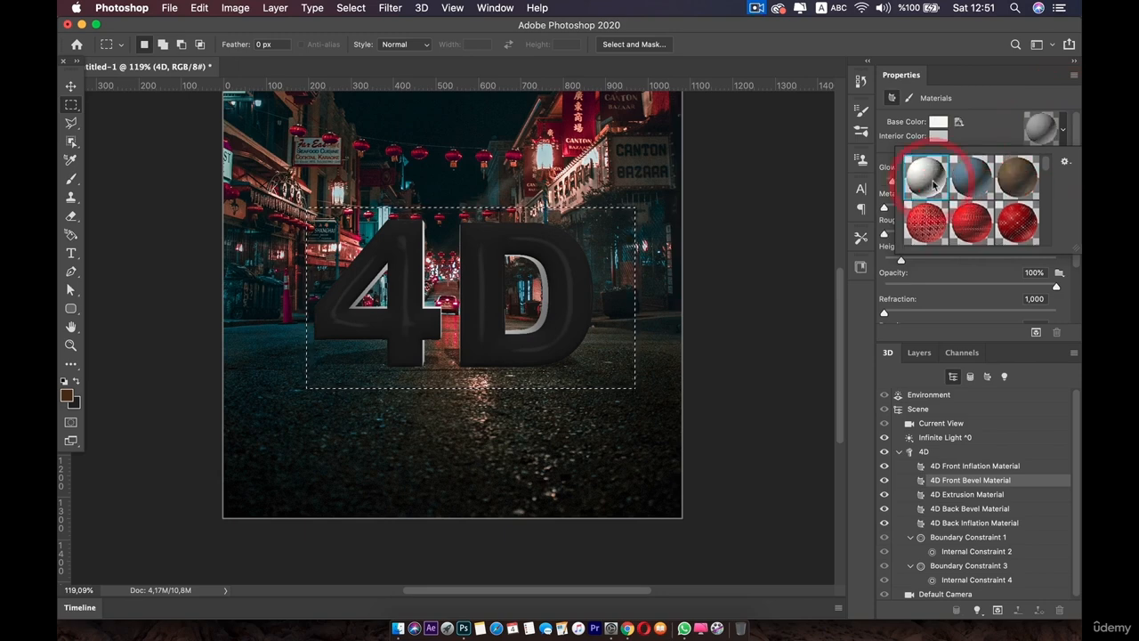
left_click(975, 182)
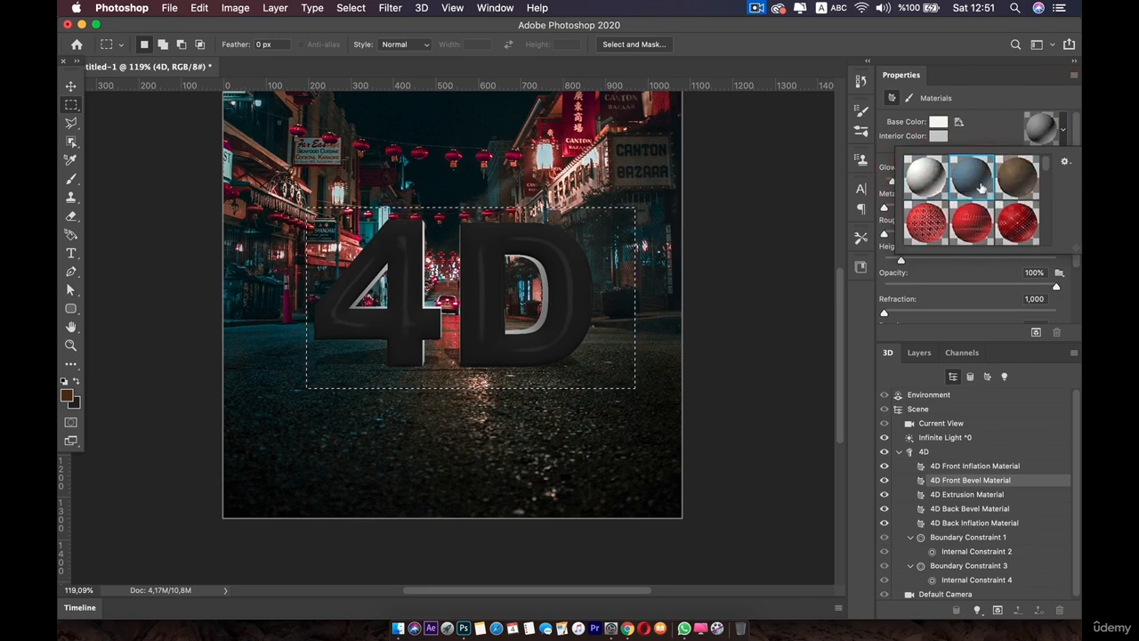
left_click(976, 138)
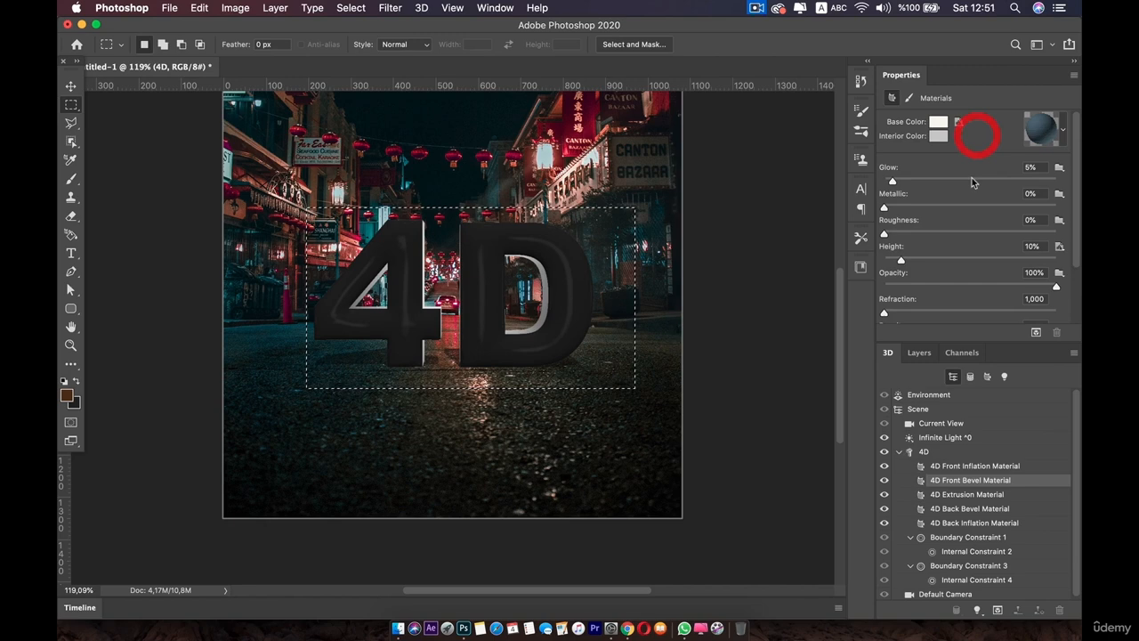
- Select all five 4D materials and compare several gray and silver metal presets, applying the bright white-silver one
left_click(952, 466)
left_click(953, 523, "shift")
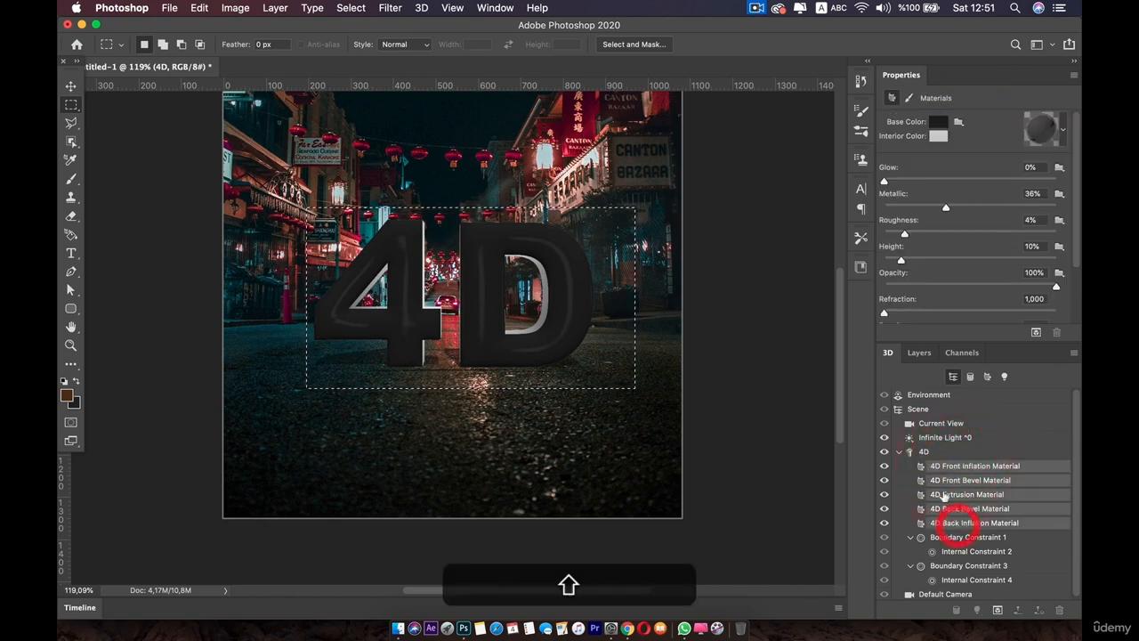
left_click(1063, 132)
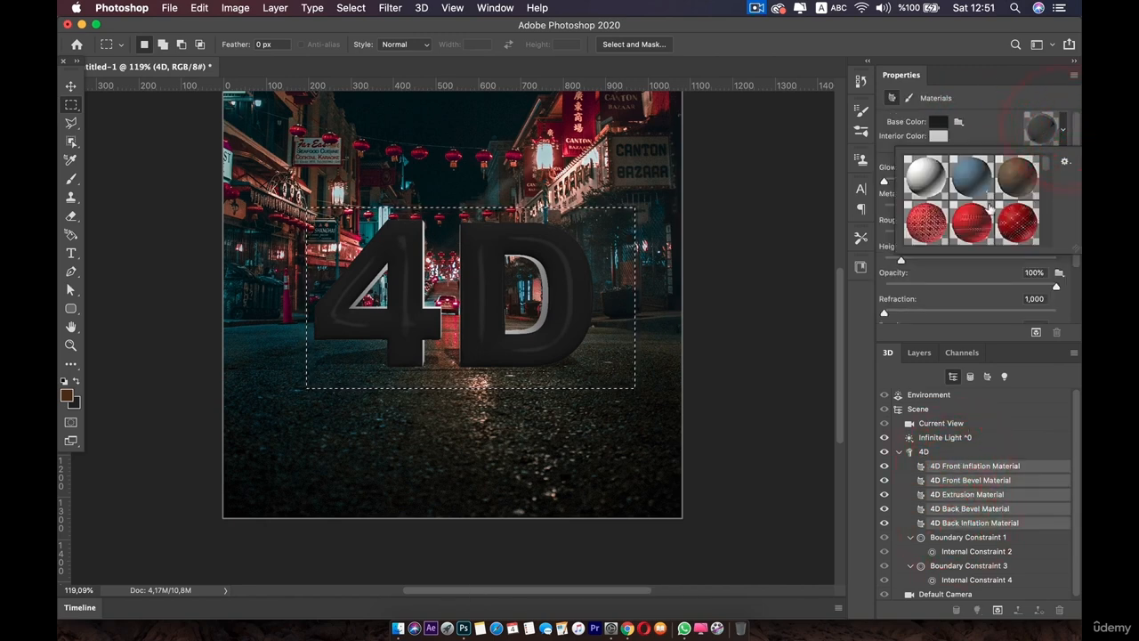
scroll(992, 209, "down", 3)
scroll(995, 218, "down", 3)
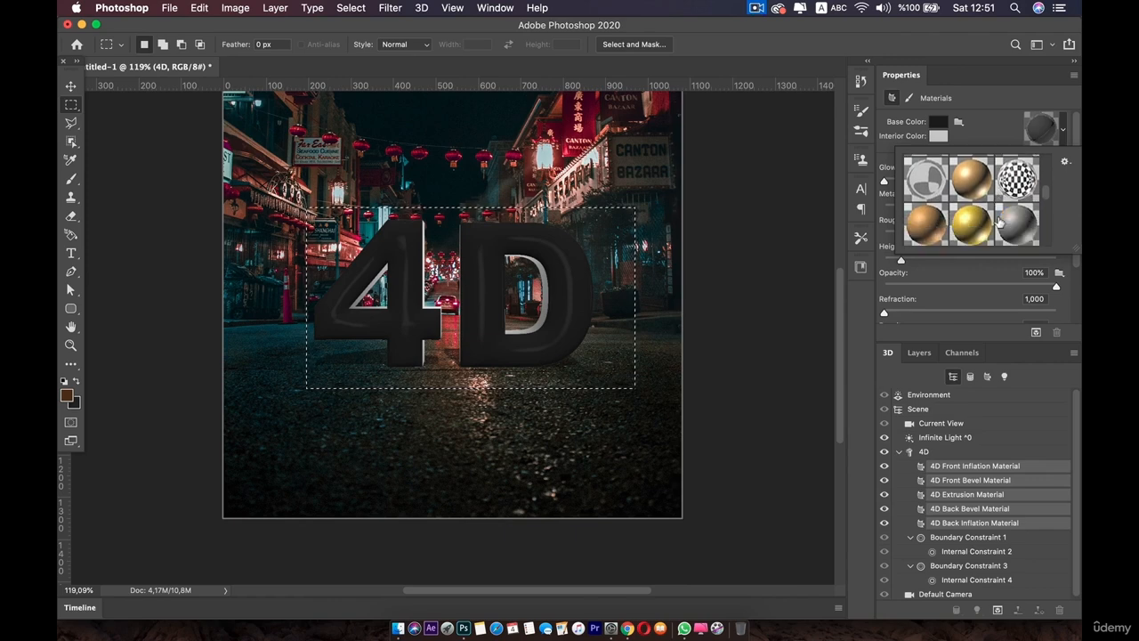
left_click(1019, 207)
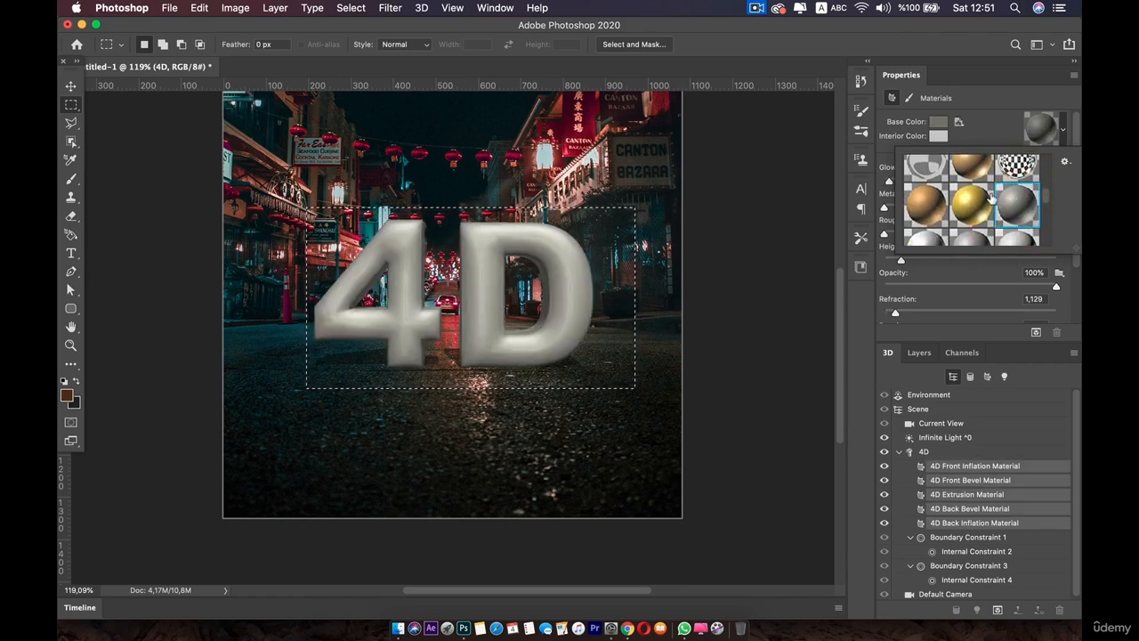
scroll(991, 203, "down", 1)
left_click(970, 226)
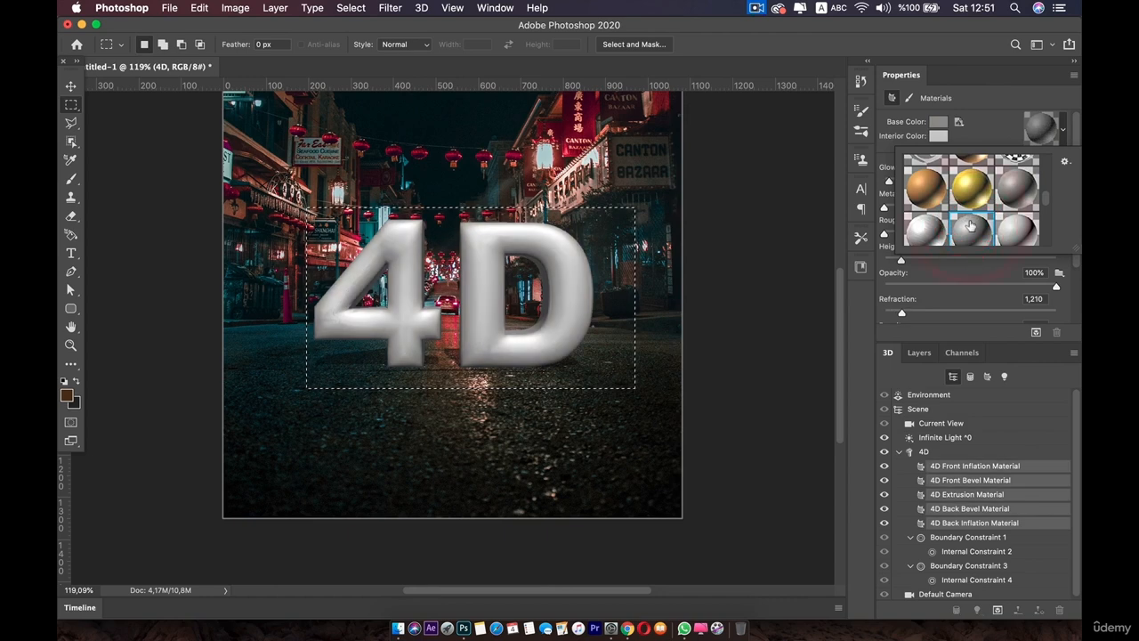
left_click(1017, 228)
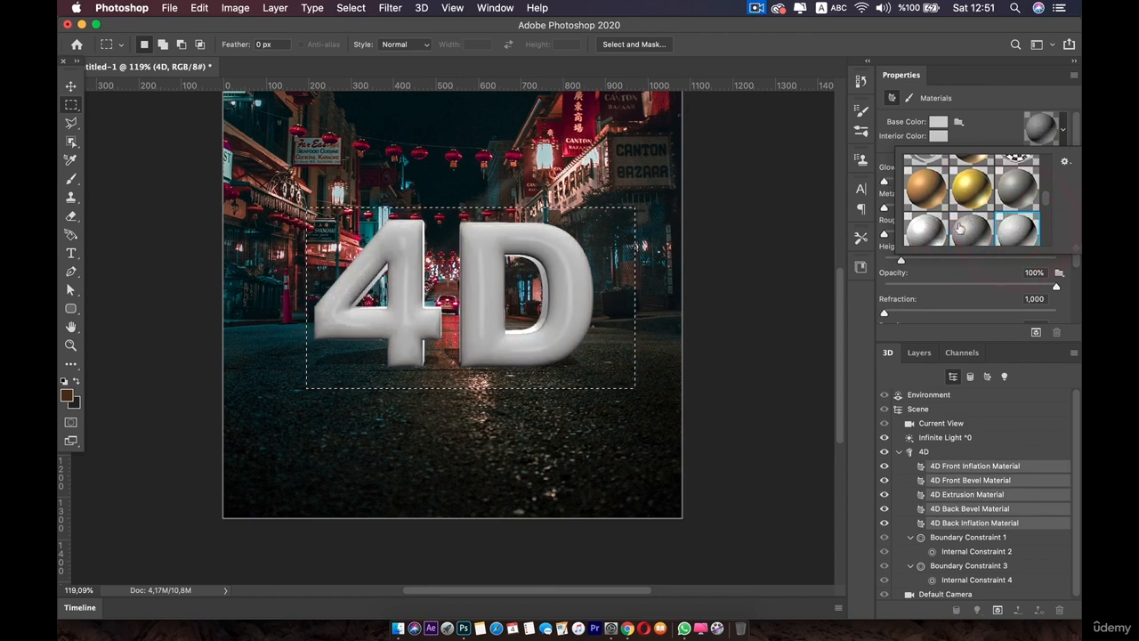
left_click(929, 227)
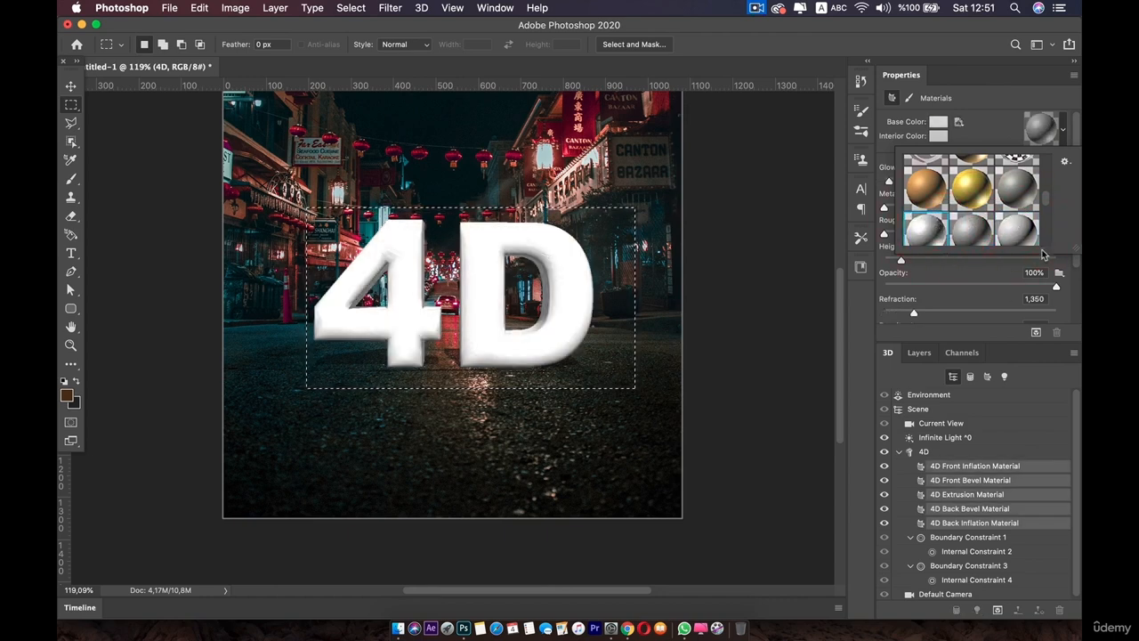
- Apply the dark speckled stone material preset to all five 4D materials
scroll(990, 212, "down", 5)
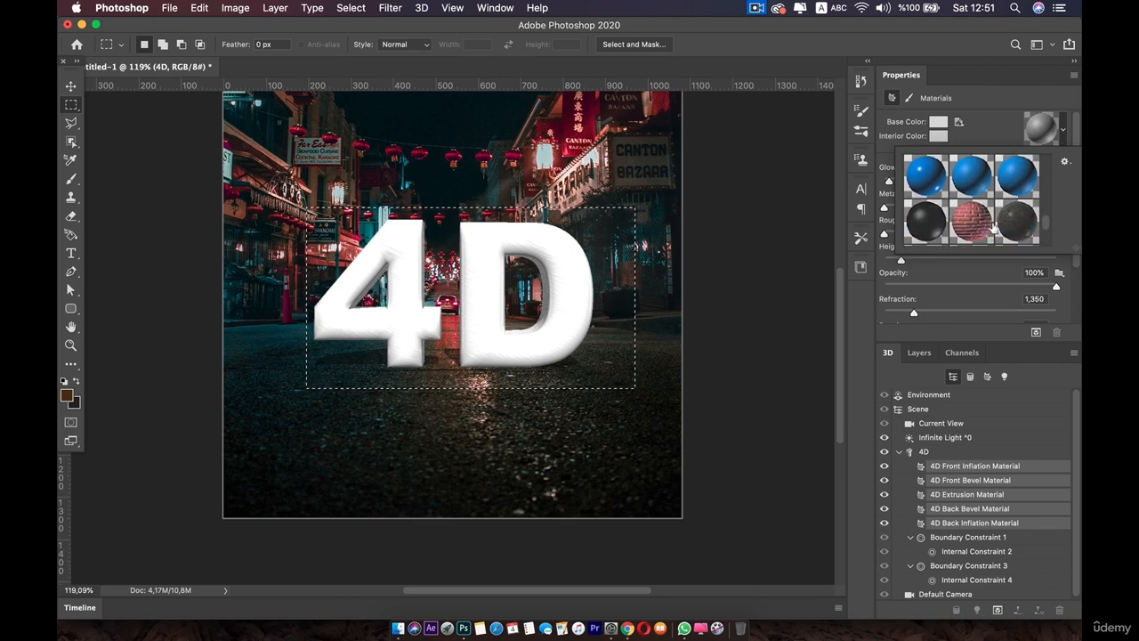
scroll(992, 230, "down", 3)
left_click(1021, 169)
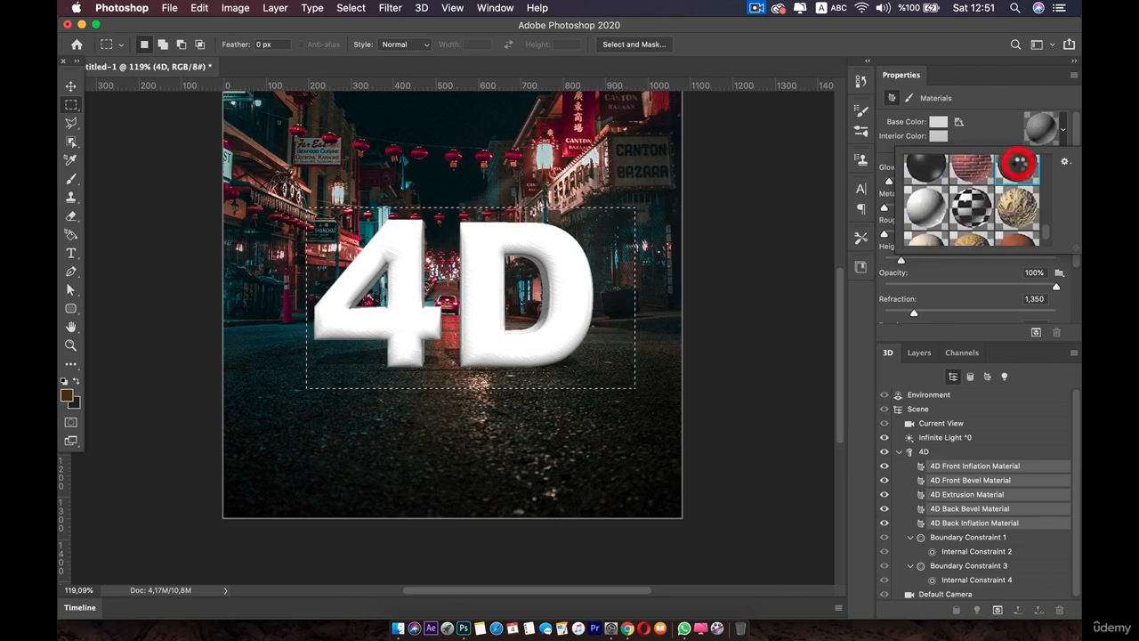
- Try the white marble, red terracotta and light wood material presets on all five 4D materials
left_click(927, 214)
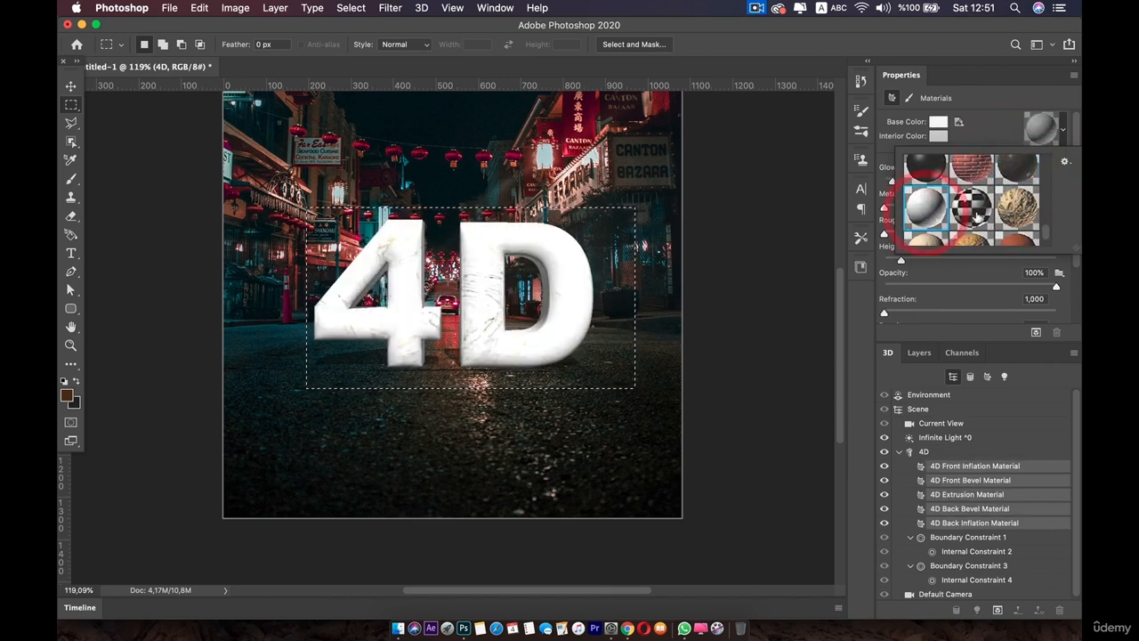
scroll(977, 217, "down", 1)
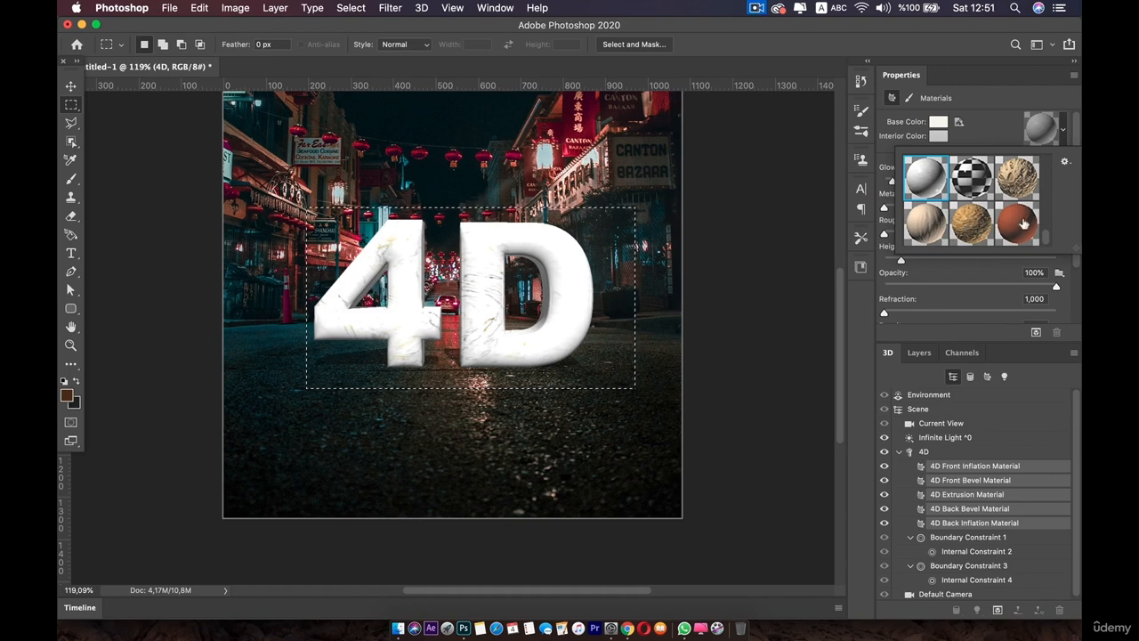
left_click(1023, 224)
left_click(933, 223)
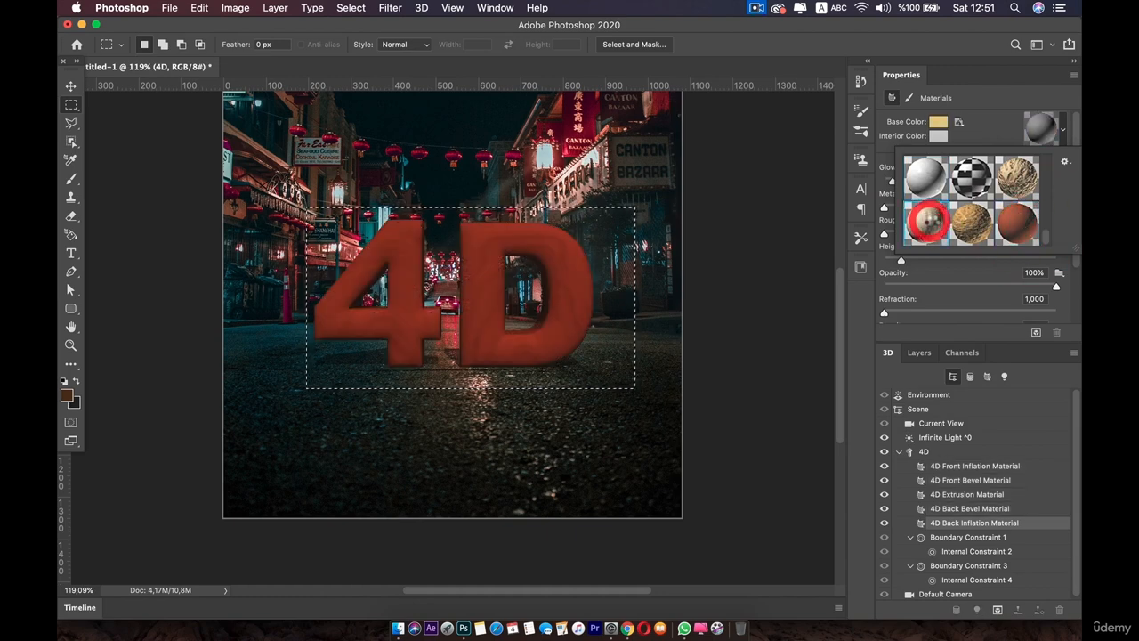
- Try the blue denim and plain white fabric material presets on all five 4D materials
scroll(954, 217, "up", 4)
scroll(953, 217, "up", 2)
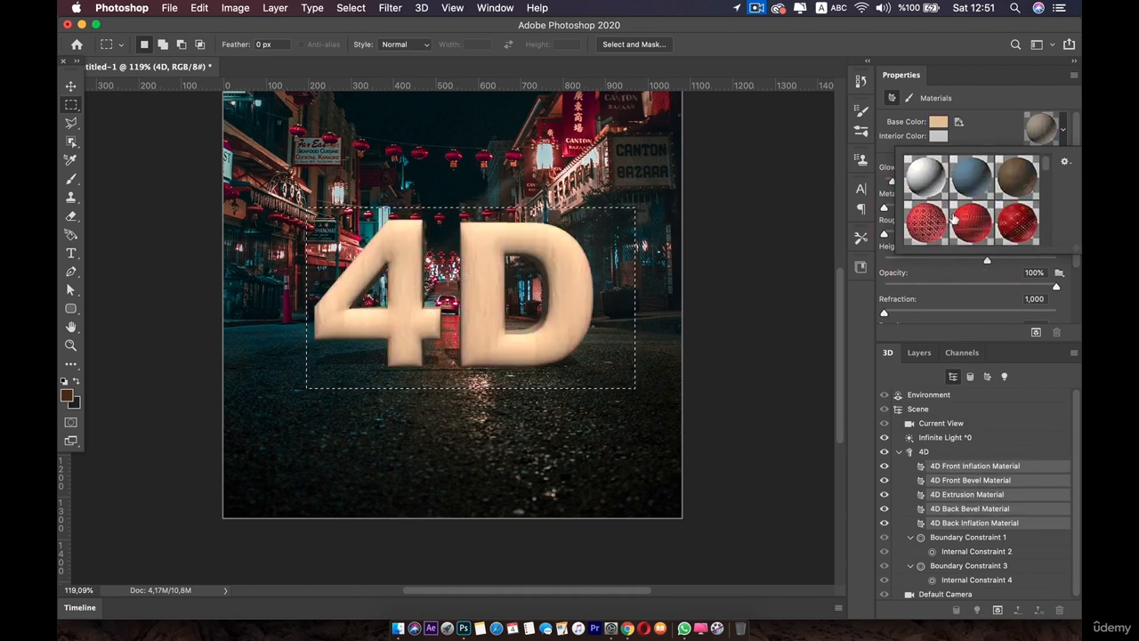
left_click(971, 180)
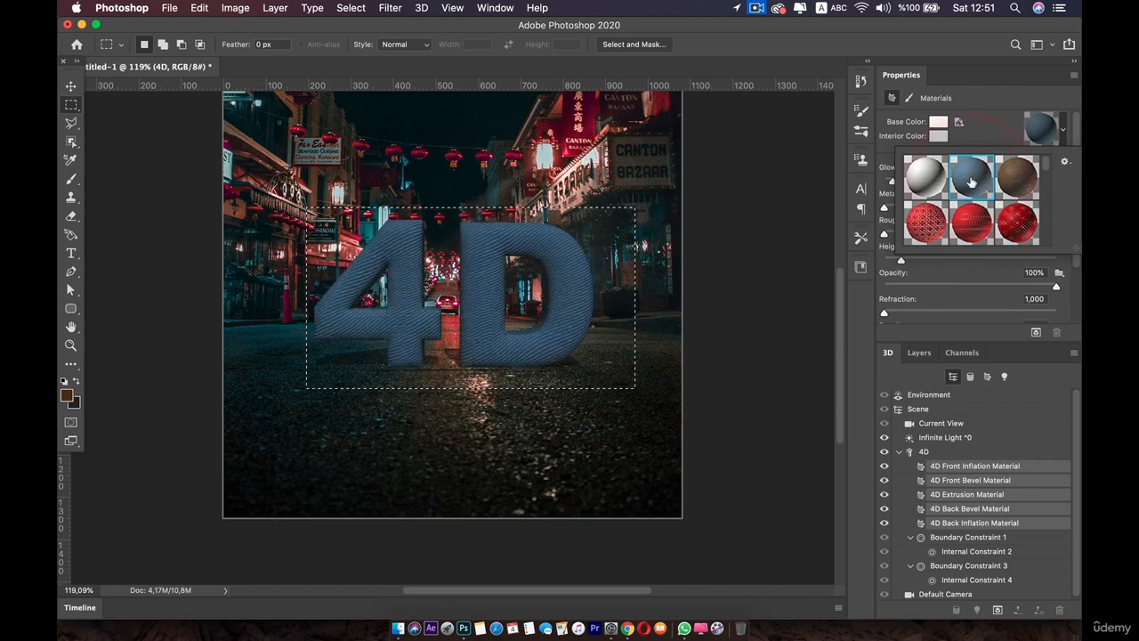
left_click(927, 189)
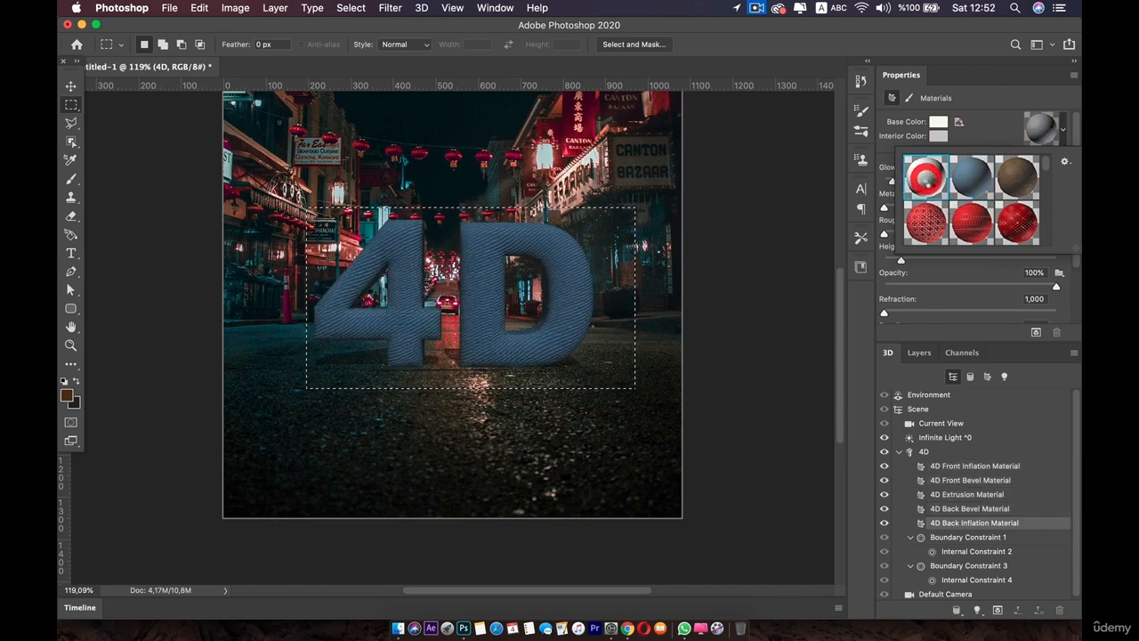
scroll(952, 208, "down", 3)
scroll(954, 212, "down", 4)
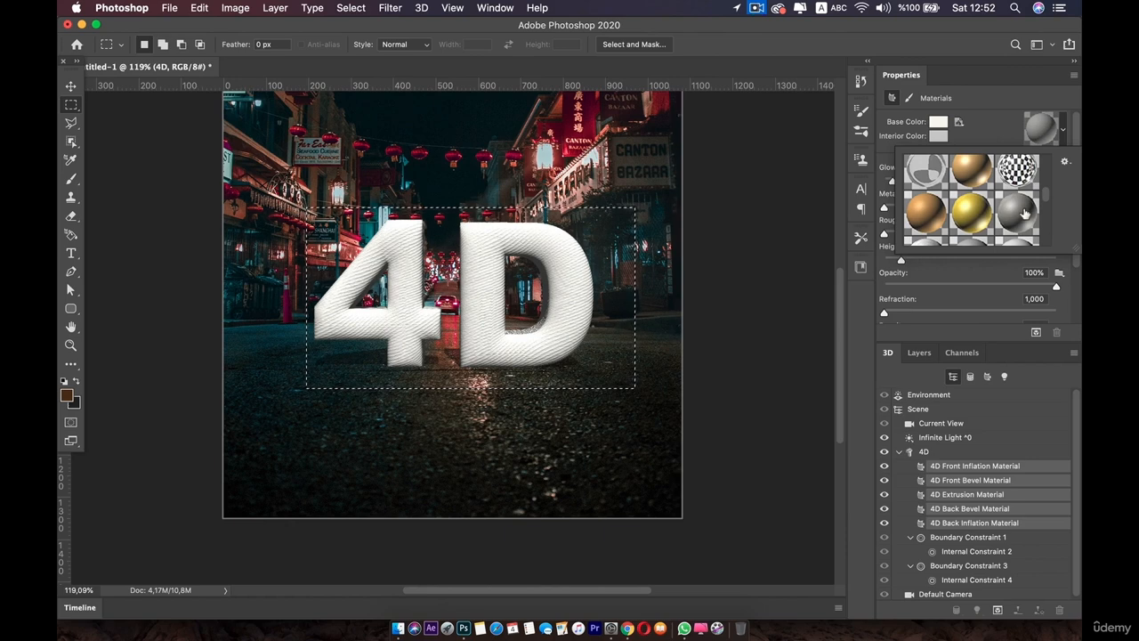
- Try the gray metal preset, and apply the bright white-silver metal preset to all five 4D materials
left_click(1024, 212)
scroll(1019, 213, "down", 2)
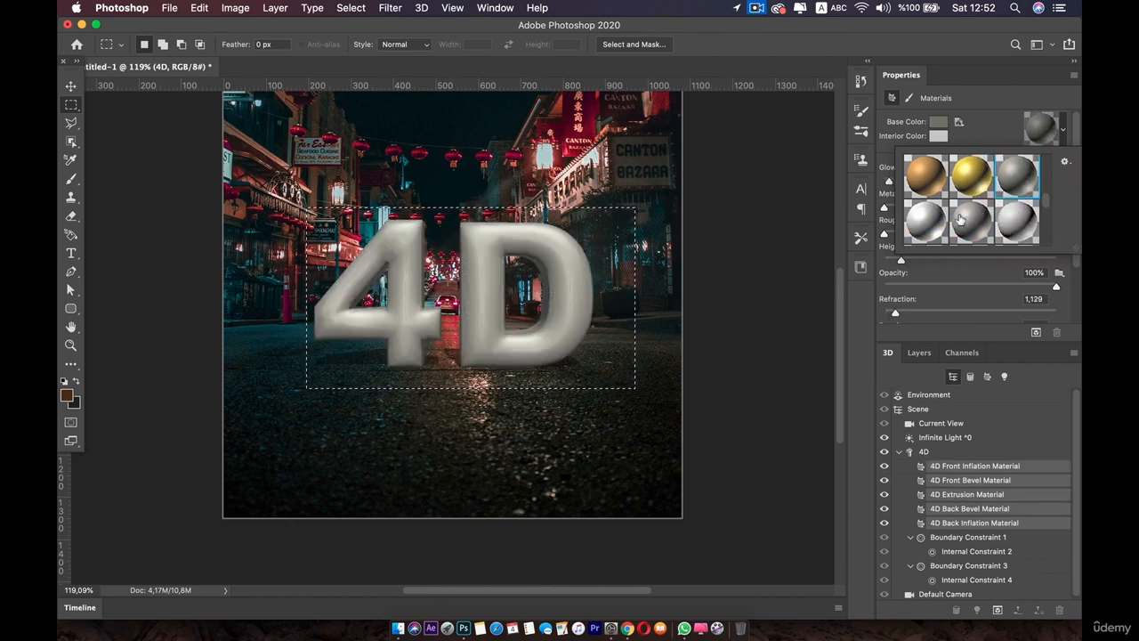
left_click(927, 220)
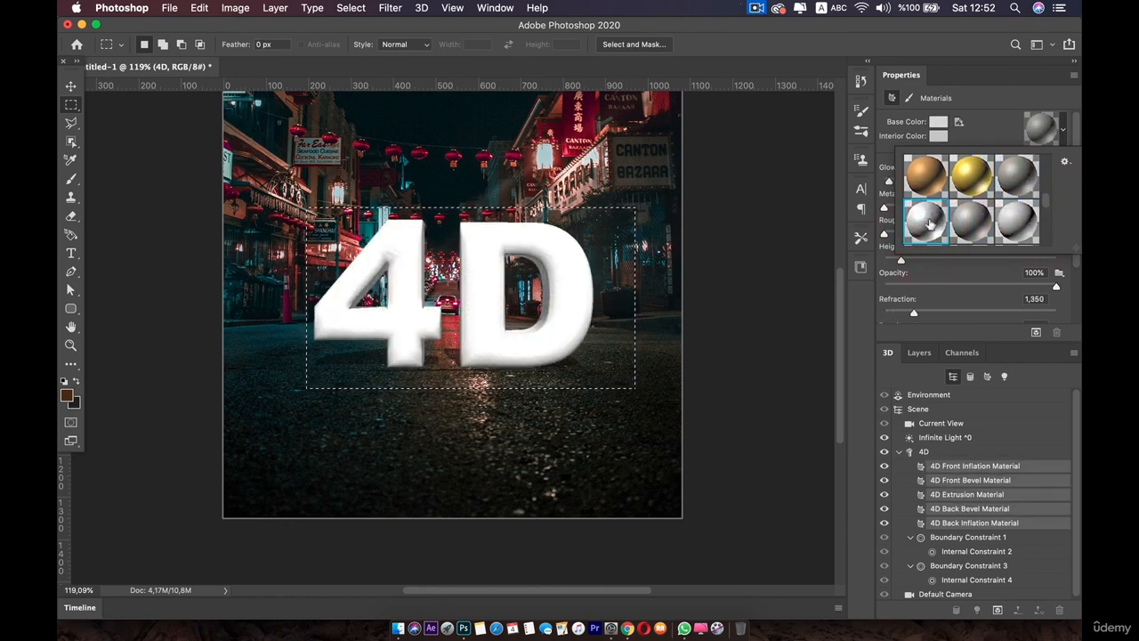
left_click(1069, 183)
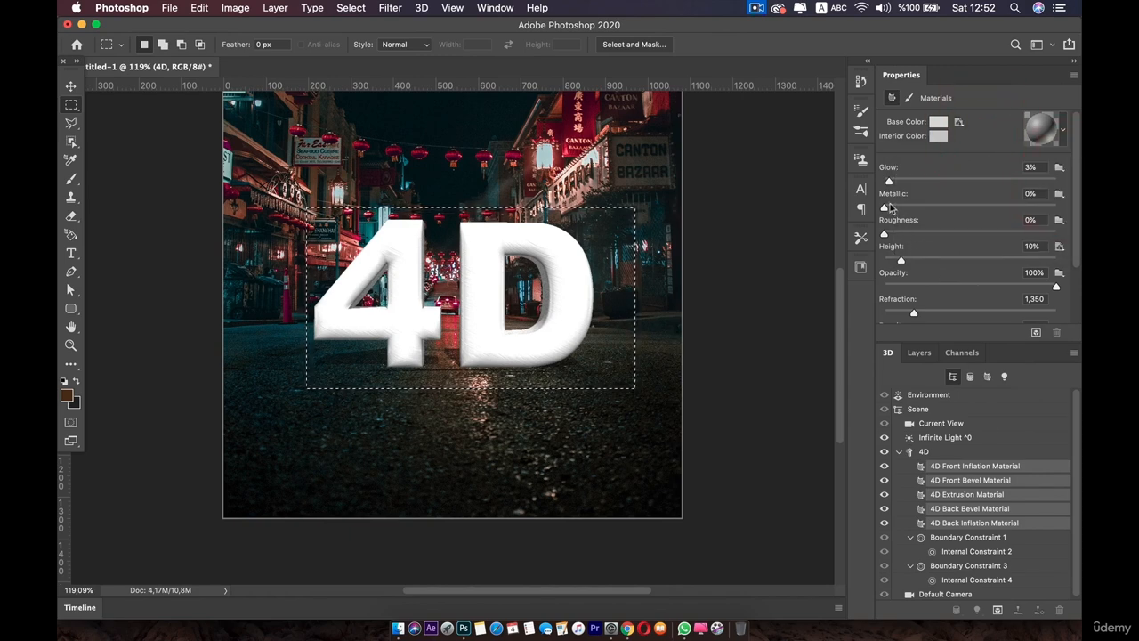
- Set metallic to 52% for the 4D materials and 69% for the back inflation material, and render the marqueed area
left_click(1017, 204)
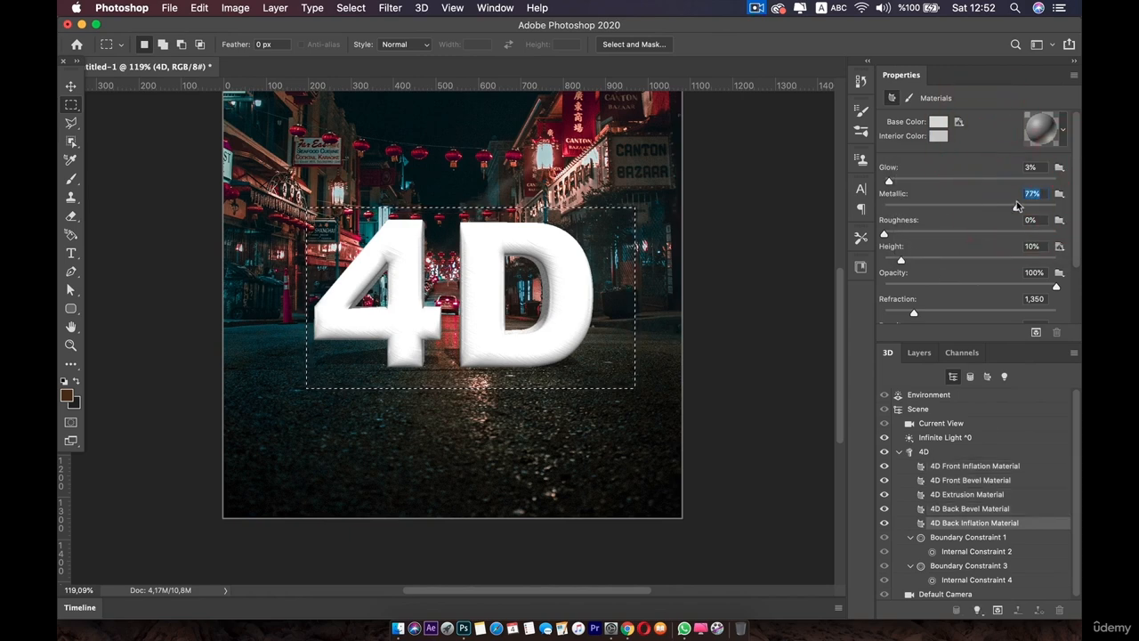
left_click(978, 466, "shift")
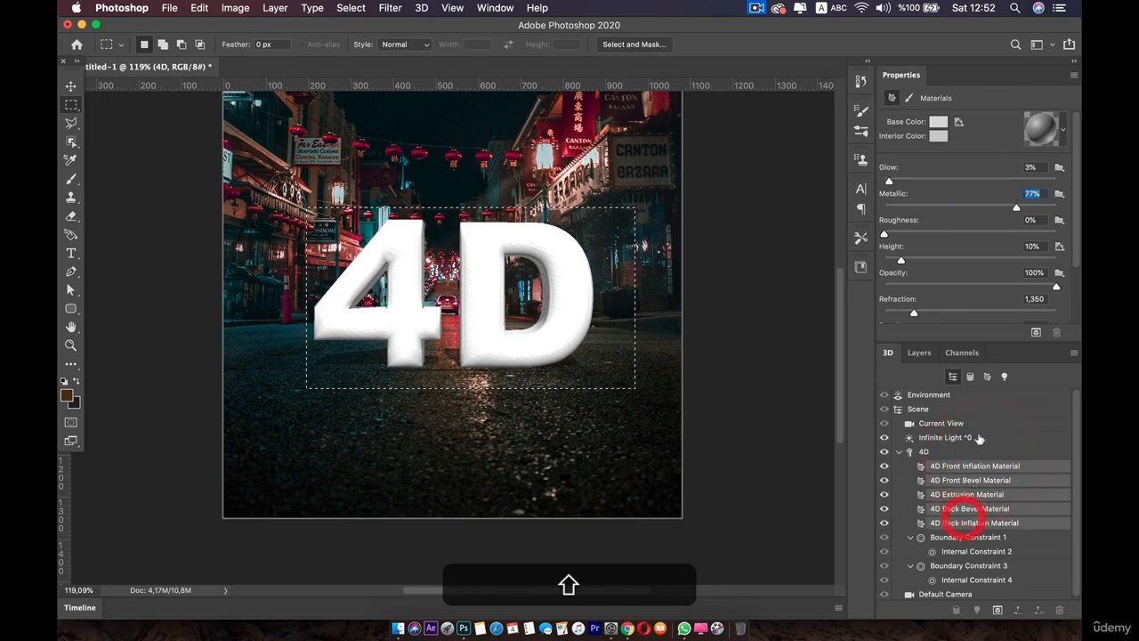
left_click_drag(1016, 207, 971, 208)
left_click(1020, 207)
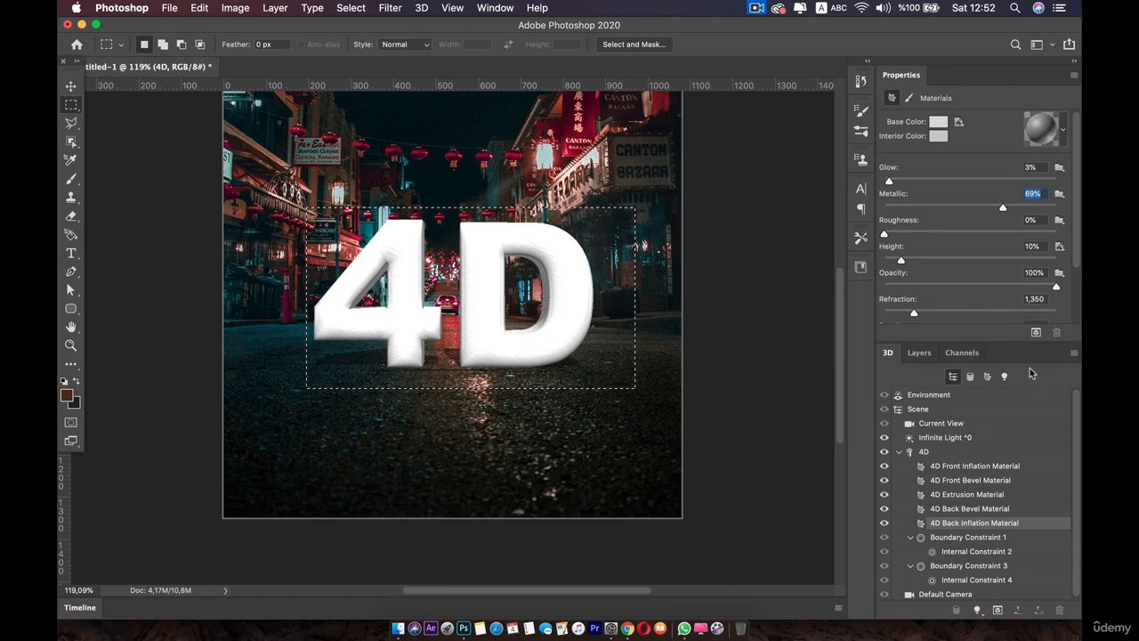
left_click(1037, 331)
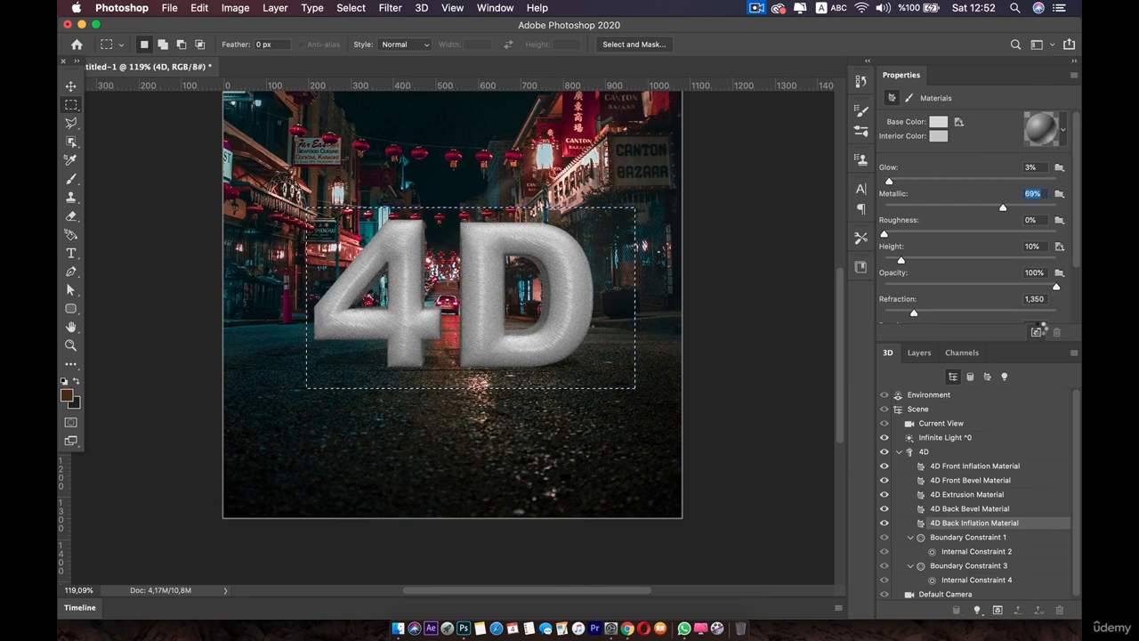
left_click(1043, 329)
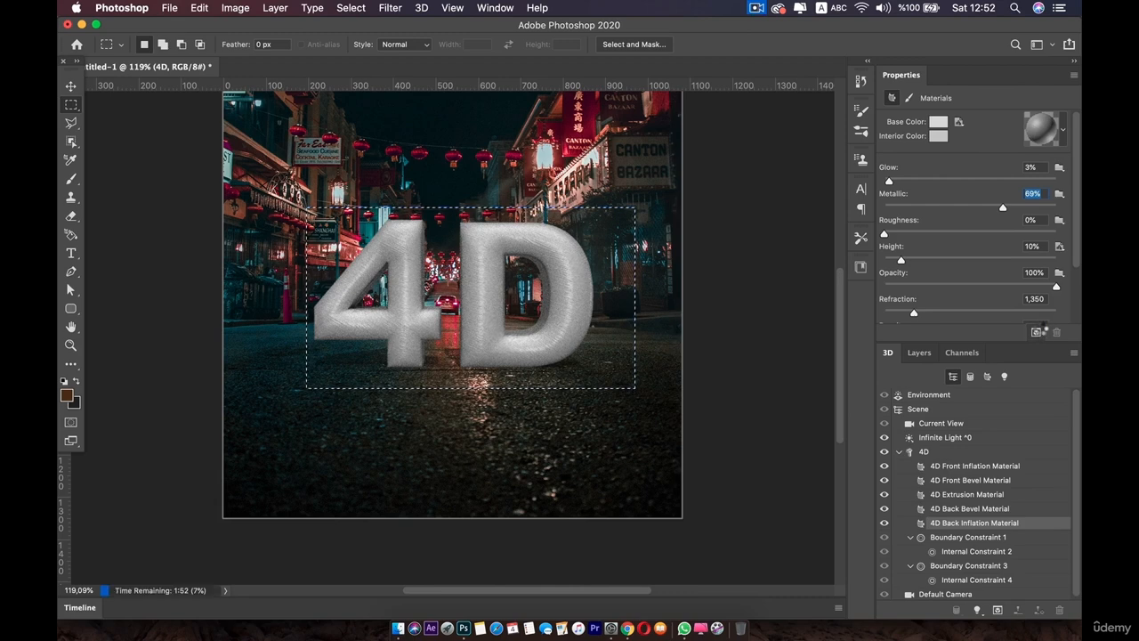
- Select all five 4D materials and set their base color to dark gray with RGB values 67, 67, 67
left_click(938, 121)
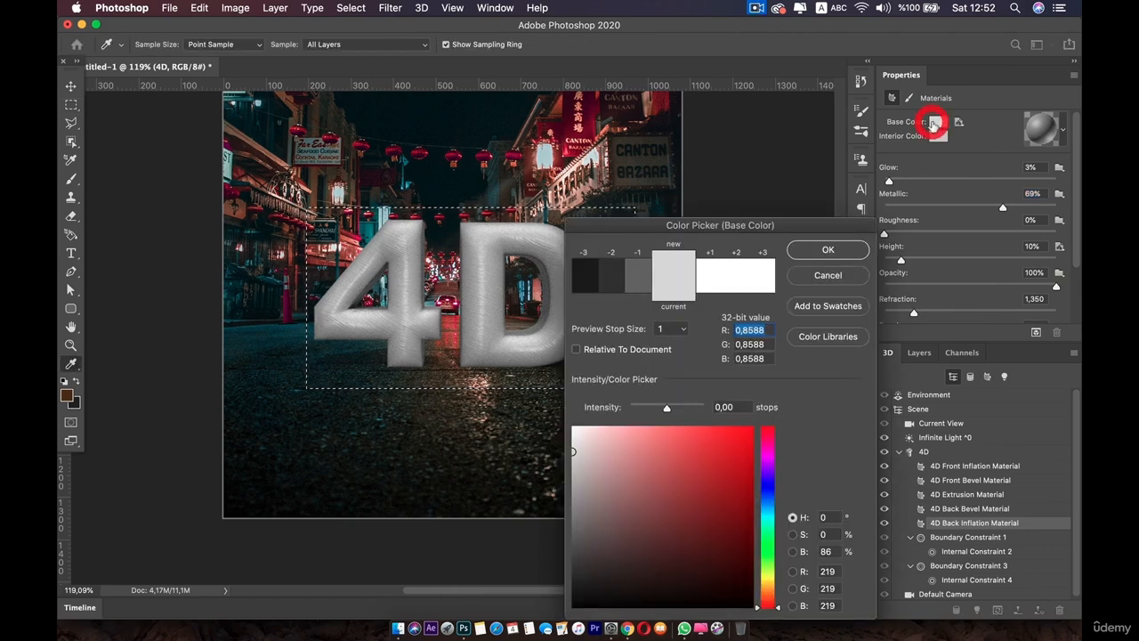
left_click(839, 276)
left_click(947, 465)
key("shift")
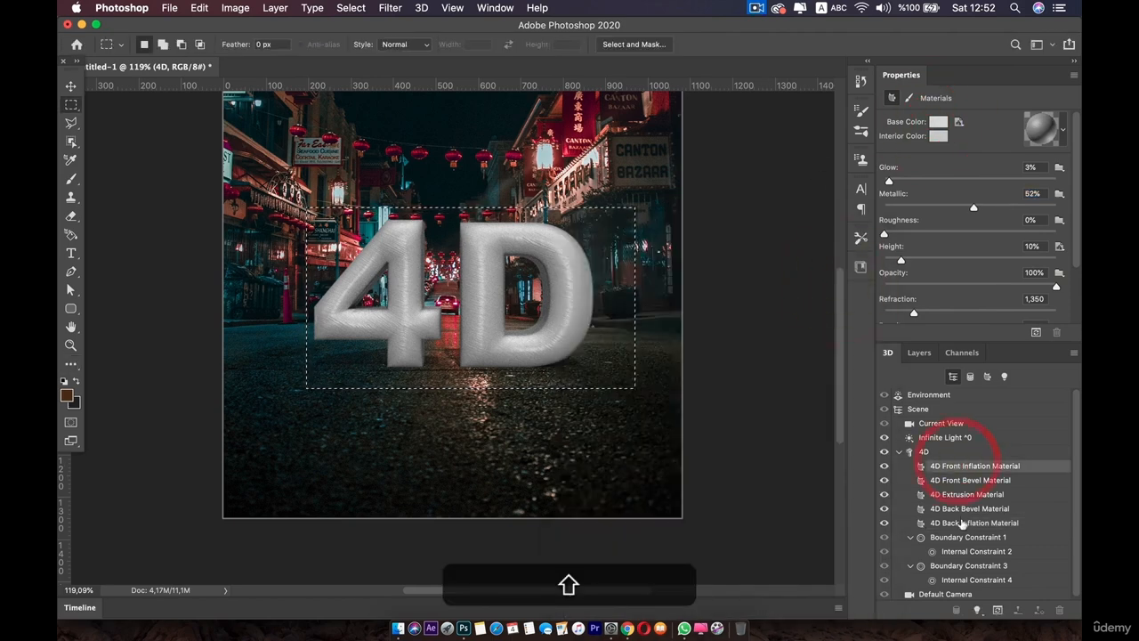
left_click(961, 524, "shift")
left_click(938, 121)
left_click(638, 460)
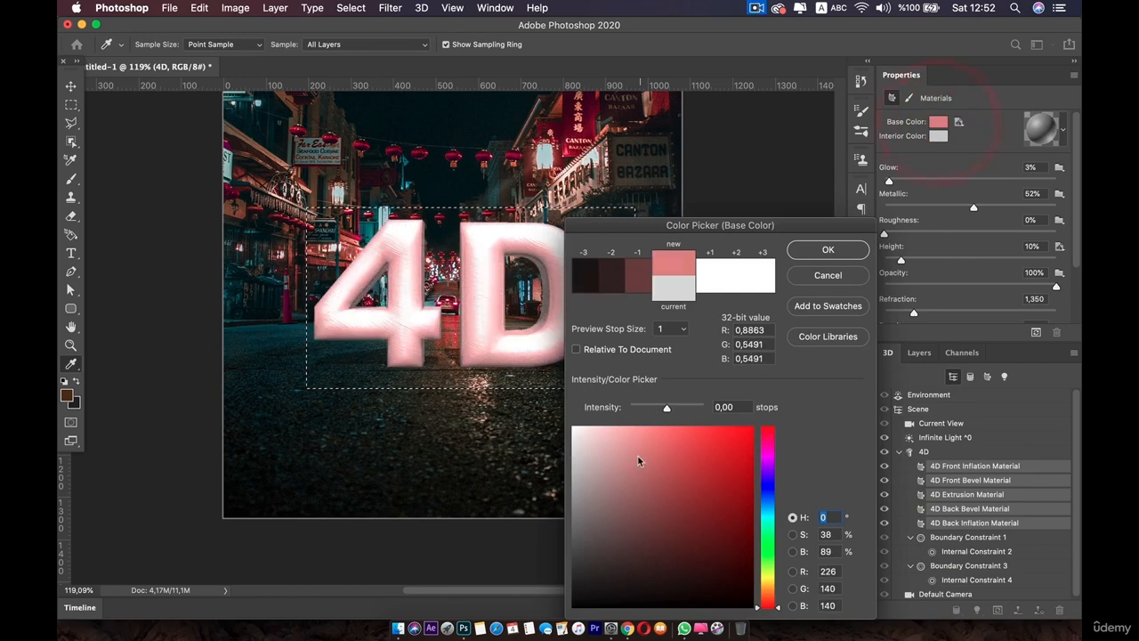
mouse_move(638, 460)
left_mouse_down()
mouse_move(579, 475)
mouse_move(603, 478)
mouse_move(599, 533)
mouse_move(594, 556)
mouse_move(590, 537)
mouse_move(579, 550)
mouse_move(572, 537)
mouse_move(573, 560)
left_mouse_up()
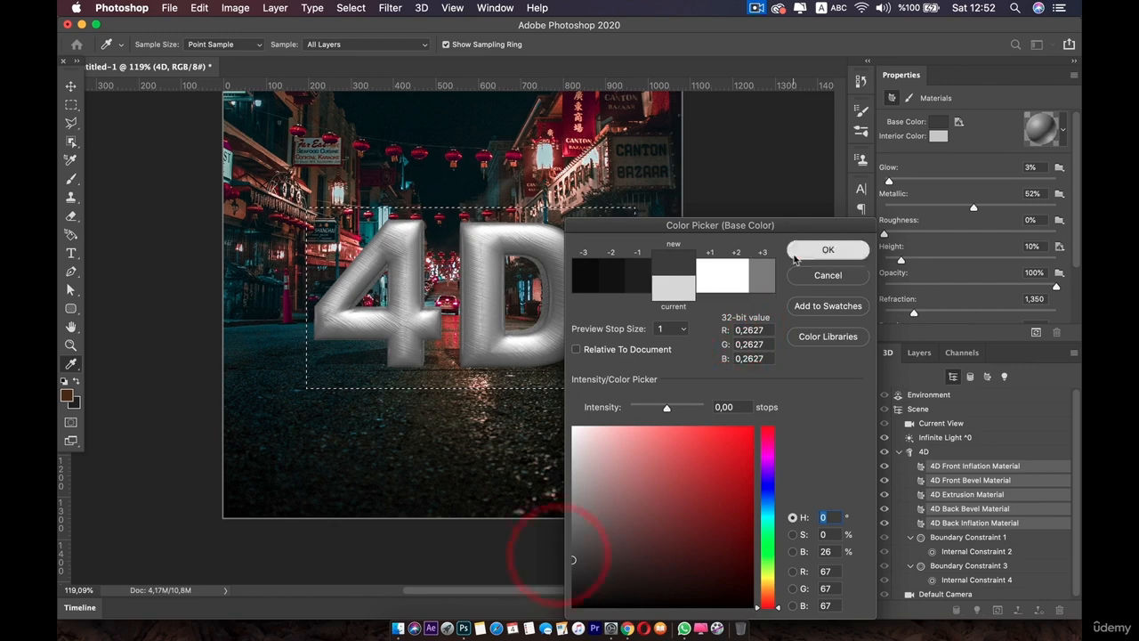
left_click(794, 255)
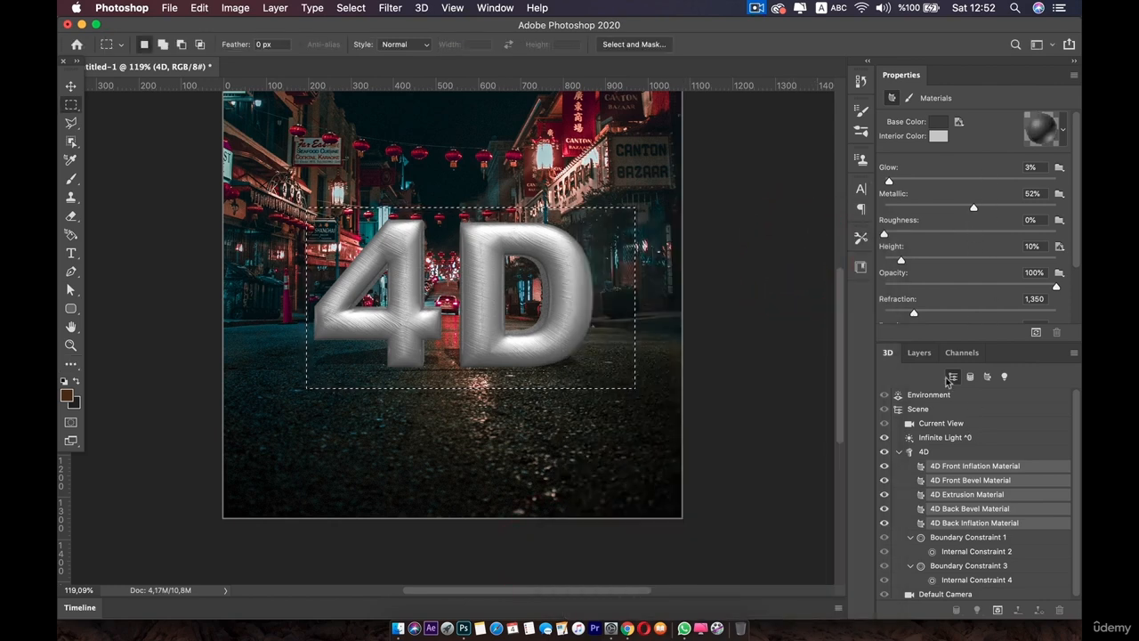
- Adjust the refraction of the 4D materials, setting the back inflation material's refraction to 2,007
scroll(973, 233, "down", 4)
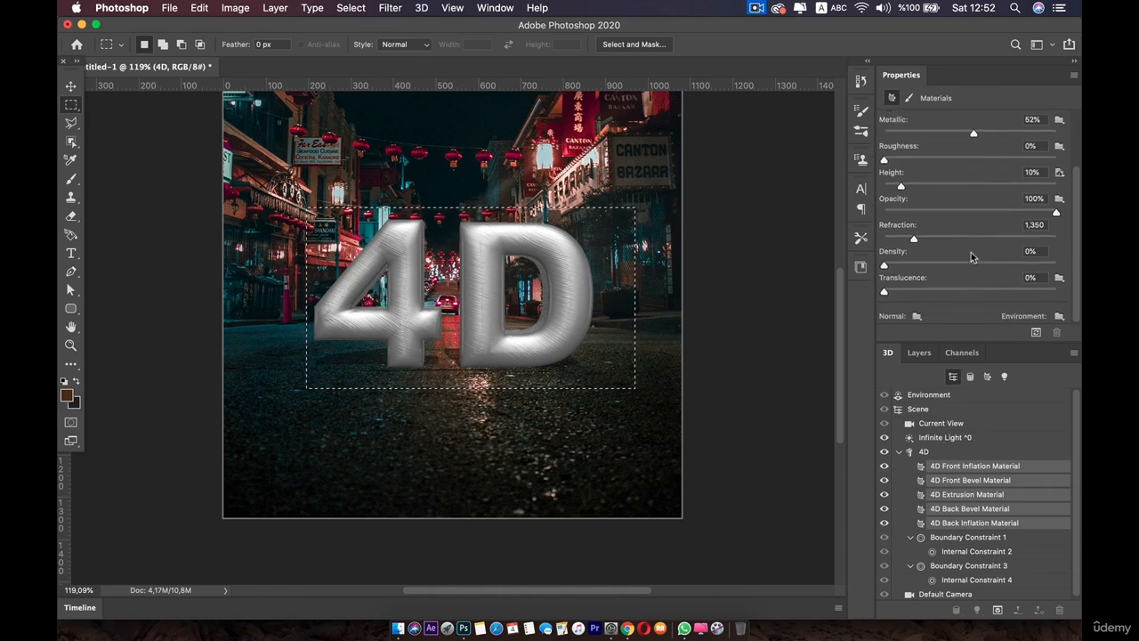
mouse_move(915, 240)
left_mouse_down()
mouse_move(1039, 238)
mouse_move(915, 240)
left_mouse_up()
left_click(953, 466)
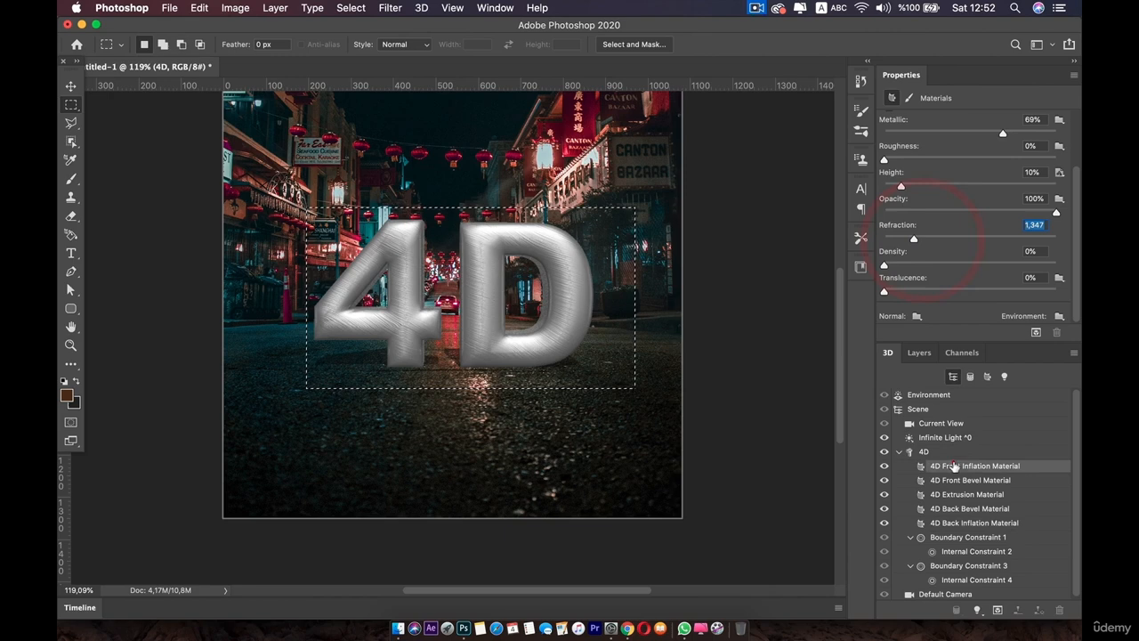
left_click(963, 523, "shift")
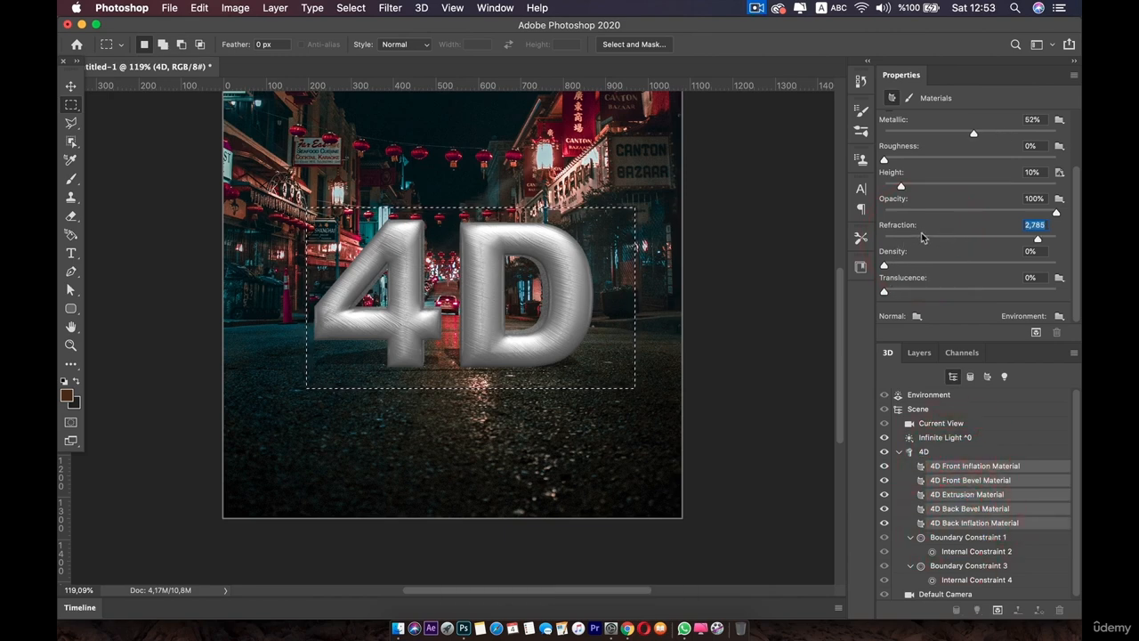
left_click_drag(922, 238, 908, 240)
left_click(910, 238)
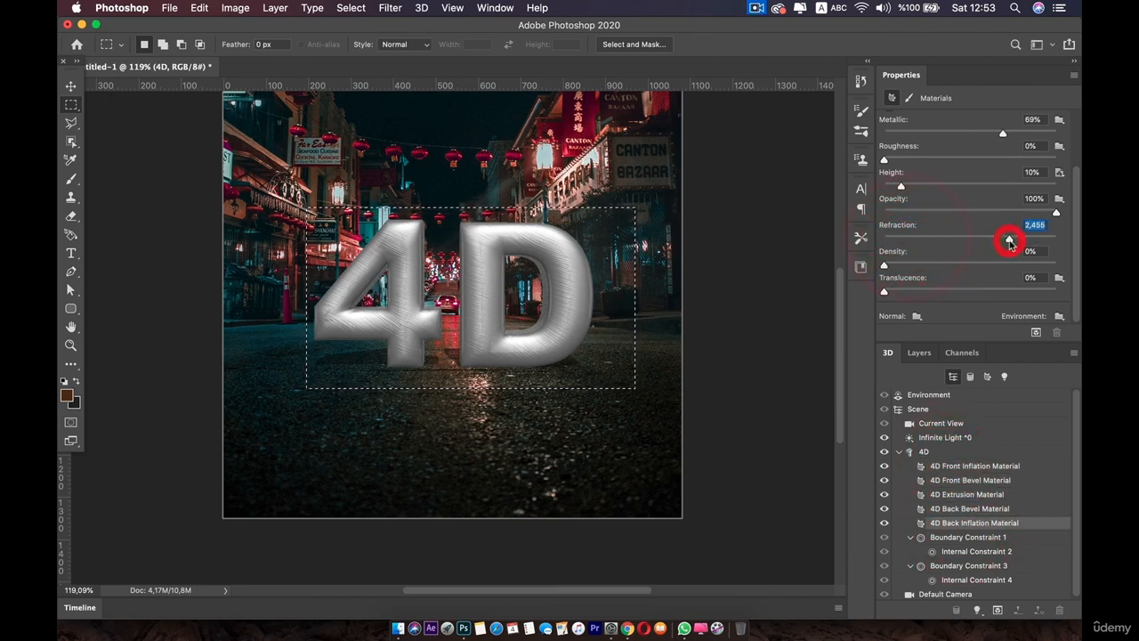
left_click_drag(1009, 240, 971, 248)
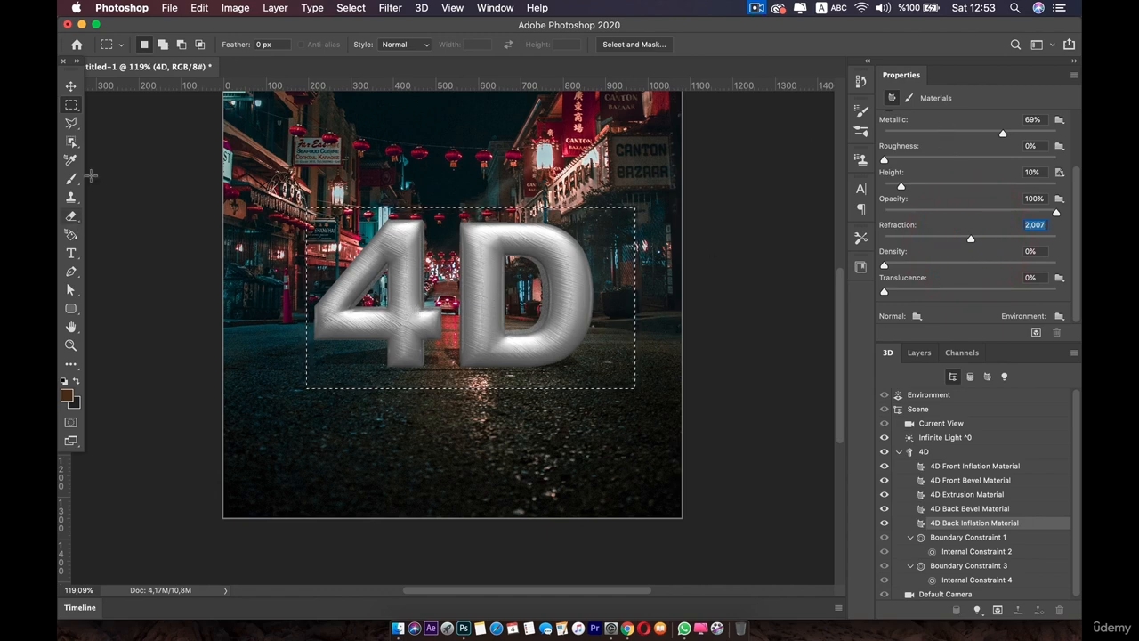
- Set the 4D text mesh's extrusion depth to 87,2 px and clear the rectangular selection around the text
left_click(924, 452)
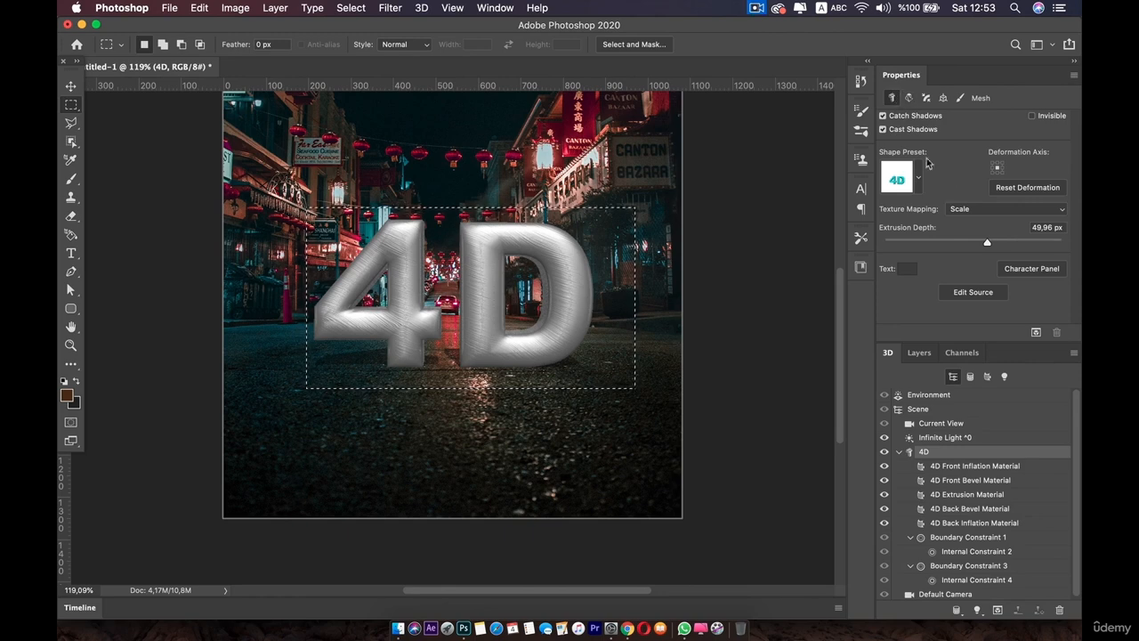
mouse_move(993, 240)
left_mouse_down()
mouse_move(1009, 238)
mouse_move(994, 243)
left_mouse_up()
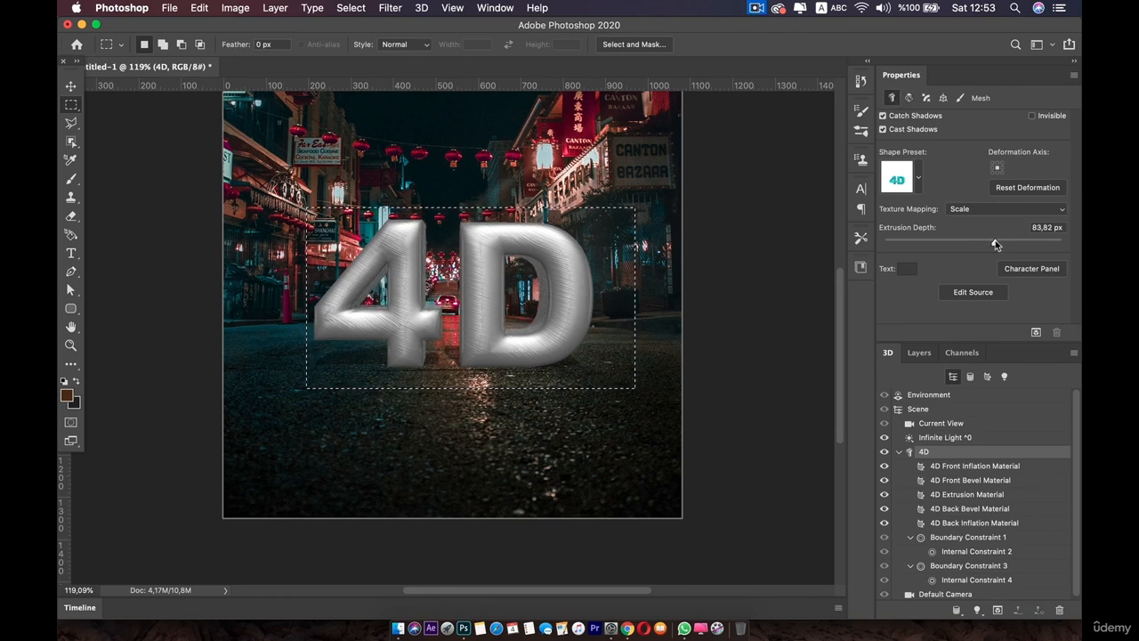
left_click(995, 240)
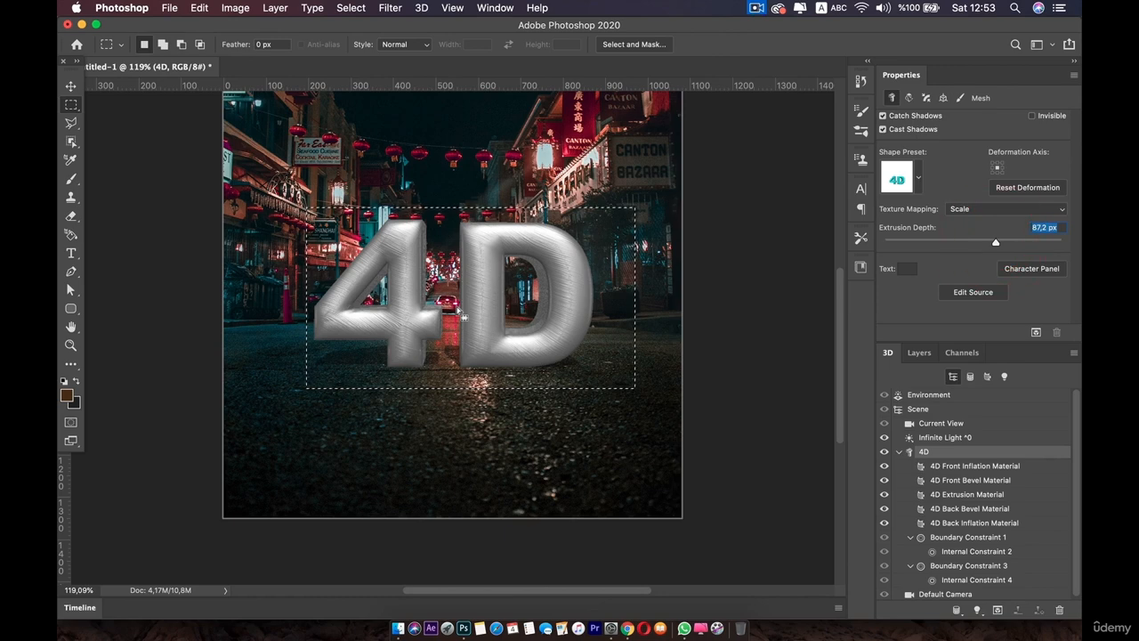
left_click(575, 453)
scroll(575, 452, "up", 3)
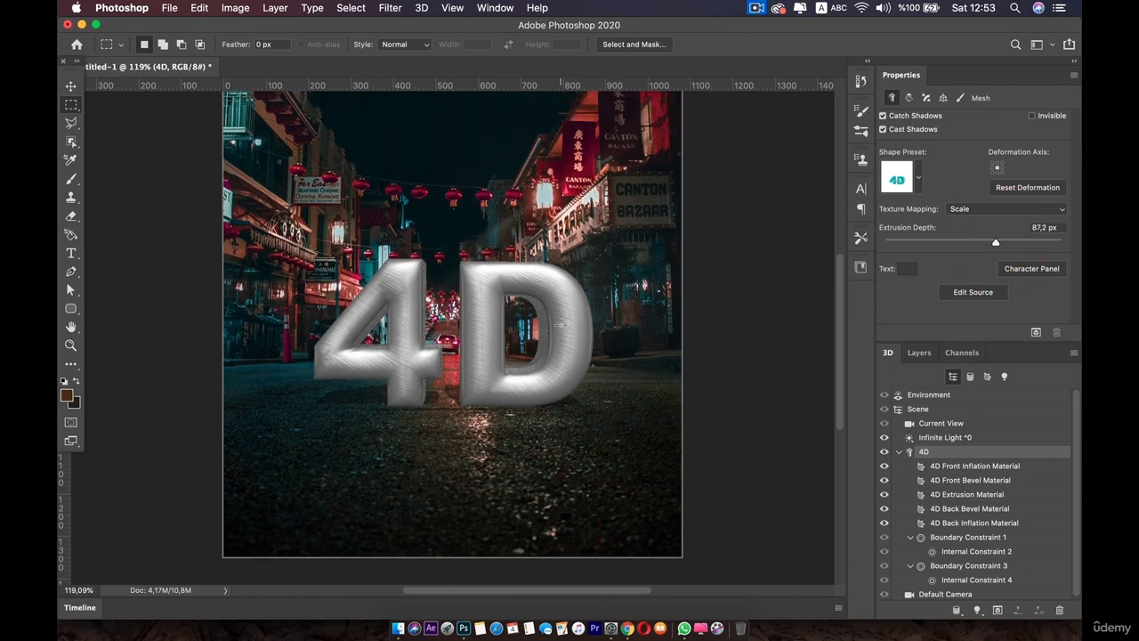
scroll(605, 348, "down", 3)
scroll(560, 325, "down", 3)
scroll(562, 326, "up", 2)
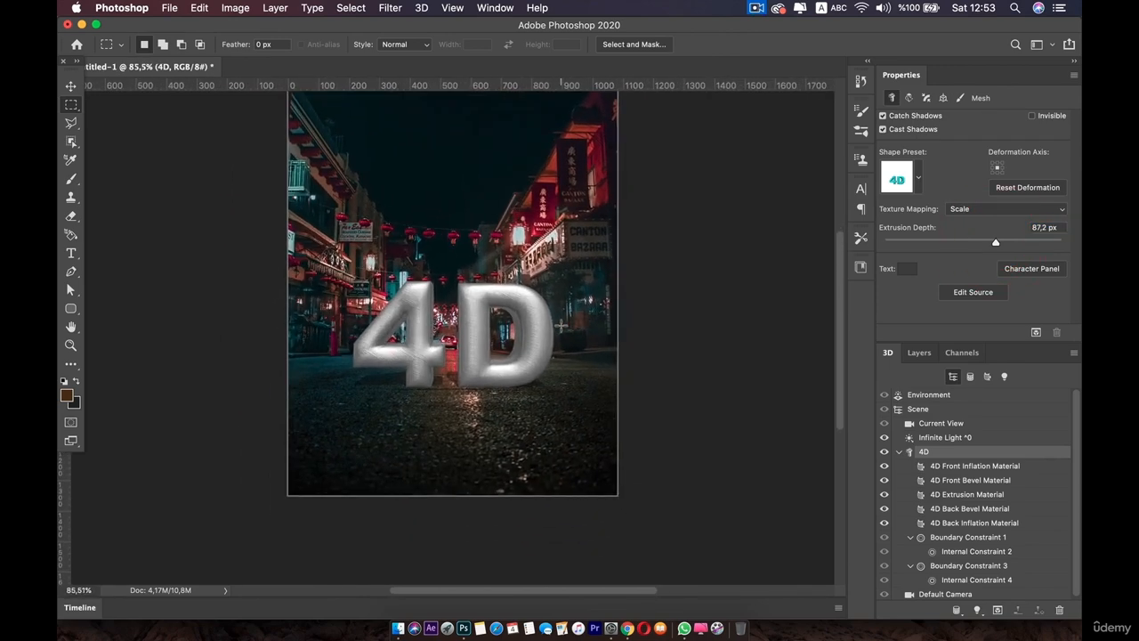
scroll(545, 329, "up", 2)
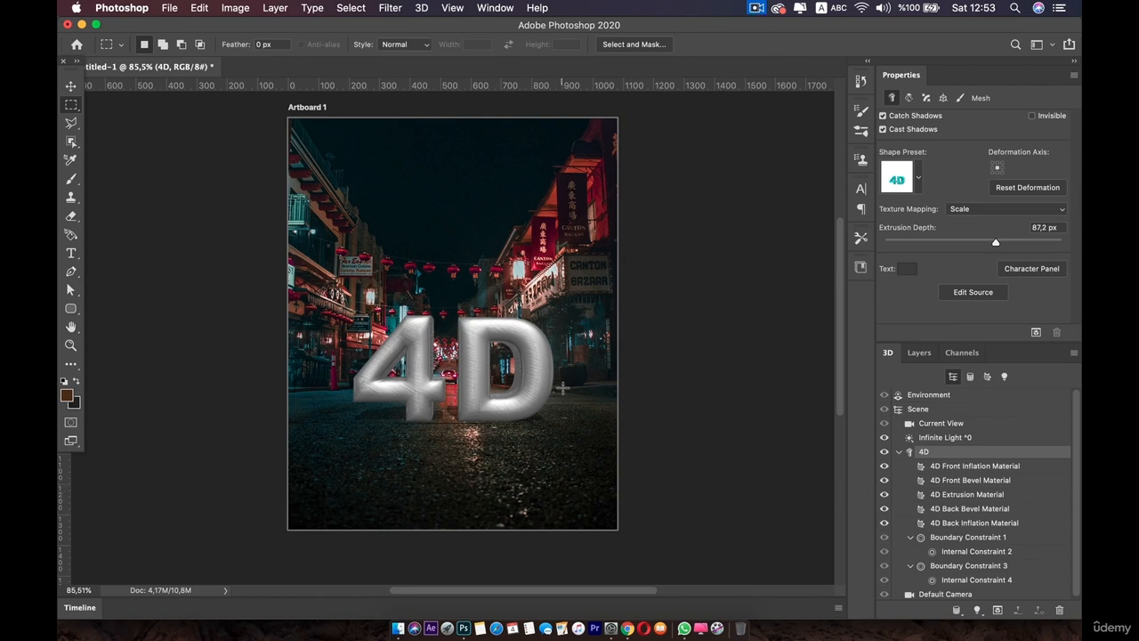
left_click(757, 8)
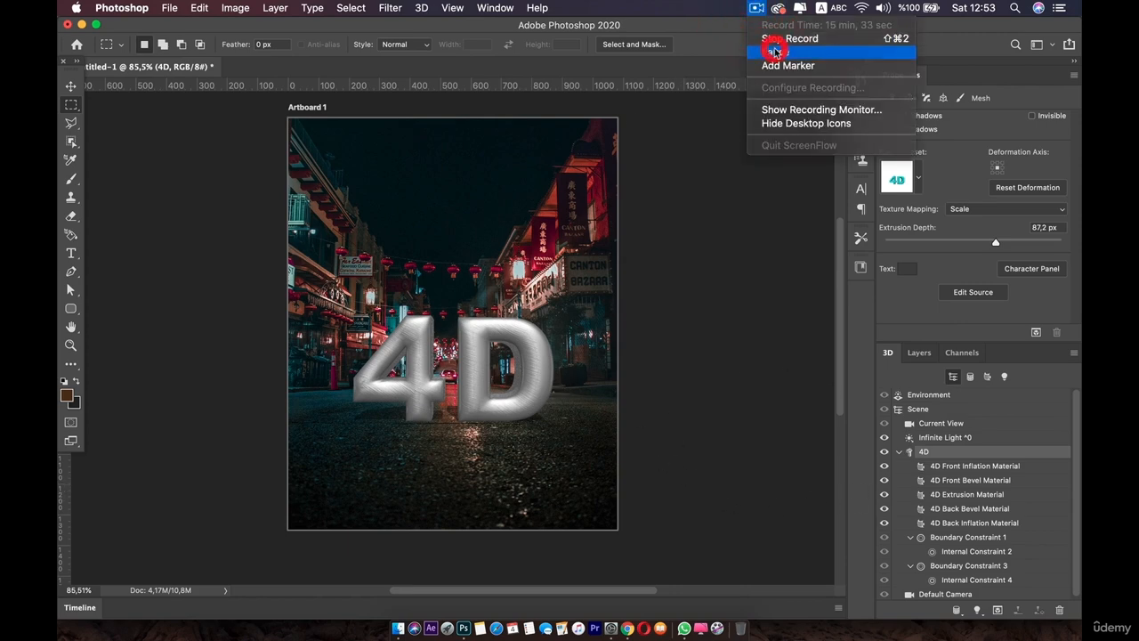